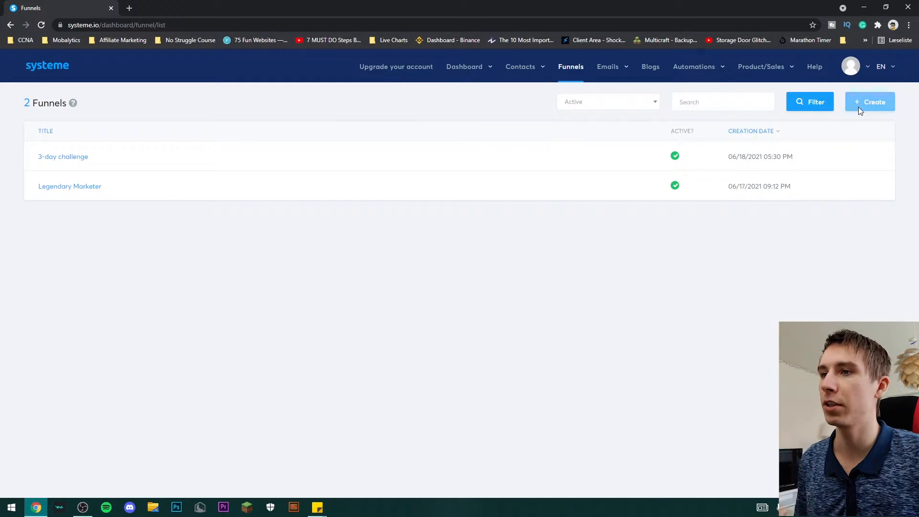
Create a new custom funnel named "Template" with U.S. Dollar as its currency.
{"action": "left_click", "coordinate": [859, 109]}
{"action": "left_click", "coordinate": [507, 237]}
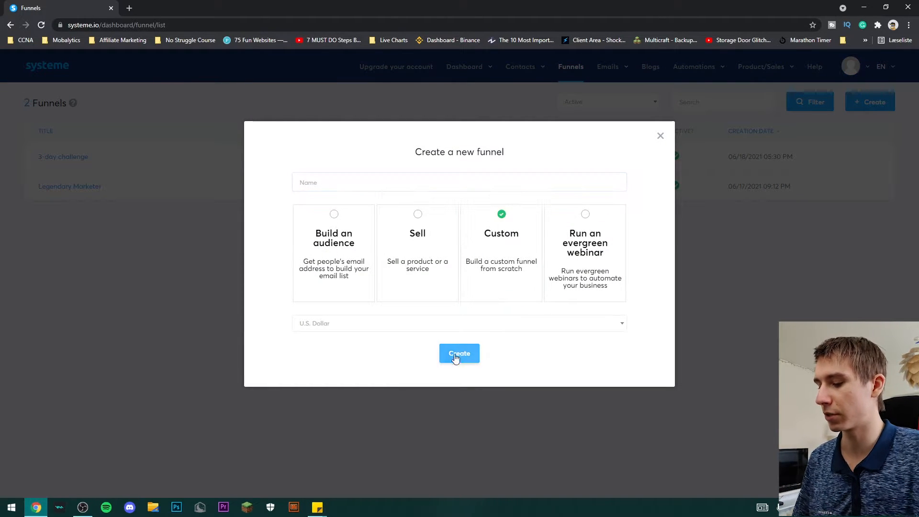
{"action": "left_click", "coordinate": [395, 185]}
{"action": "type", "text": "Template"}
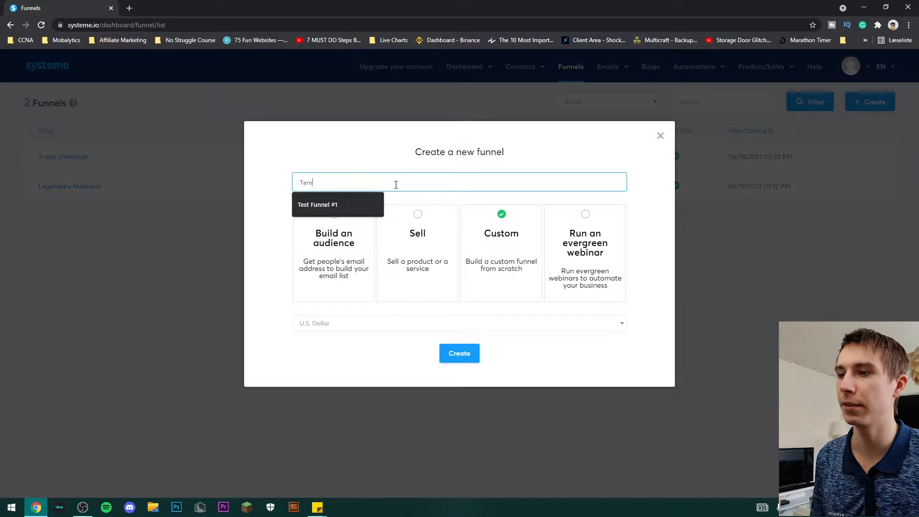
{"action": "left_click", "coordinate": [459, 354]}
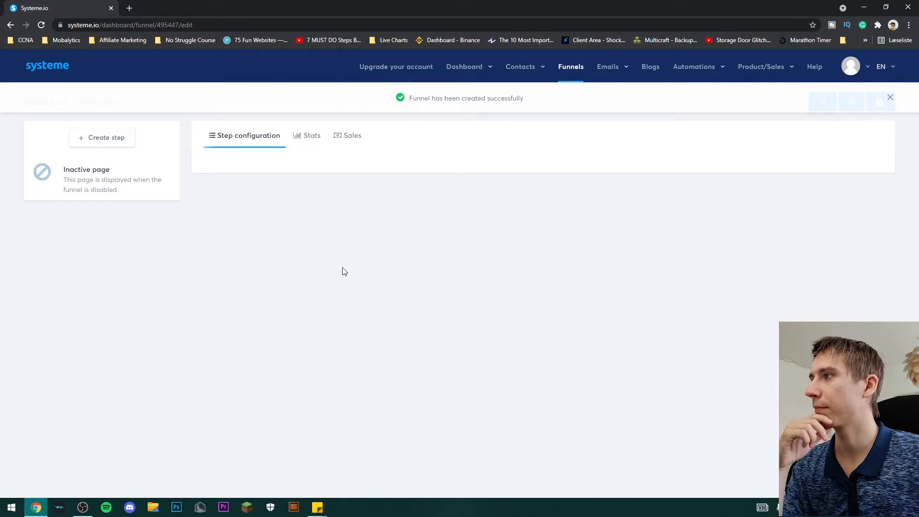
Add a funnel step named "Squeeze Page" with the Squeeze page type and save it.
{"action": "left_click", "coordinate": [113, 142]}
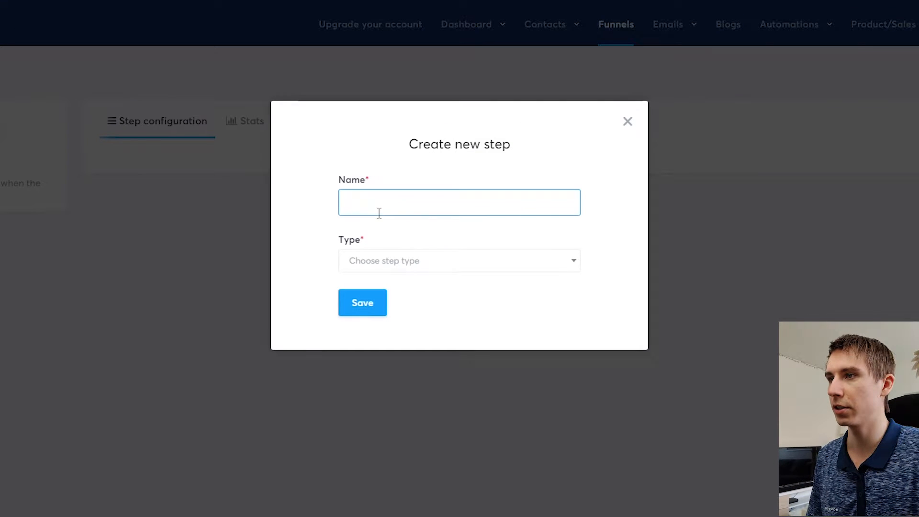
{"action": "type", "text": "Squeeze"}
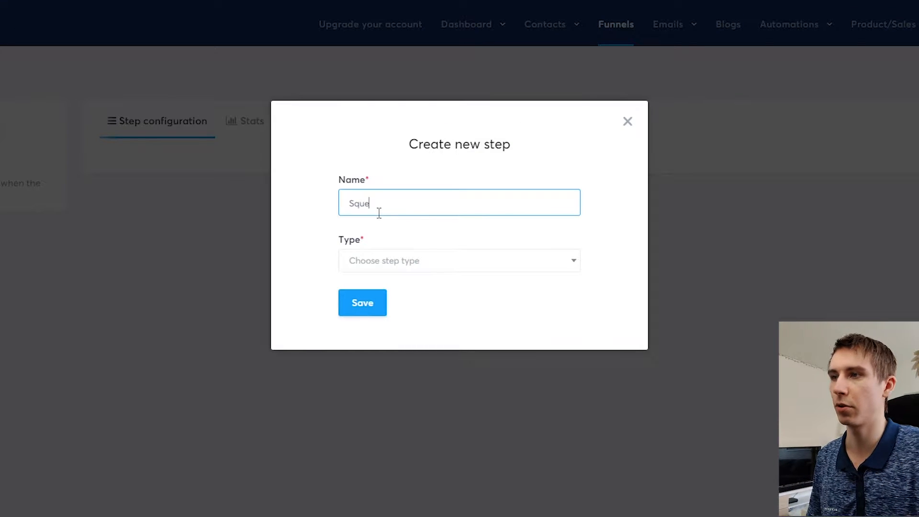
{"action": "type", "text": " åag"}
{"action": "key", "text": "BackSpace"}
{"action": "key", "text": "BackSpace"}
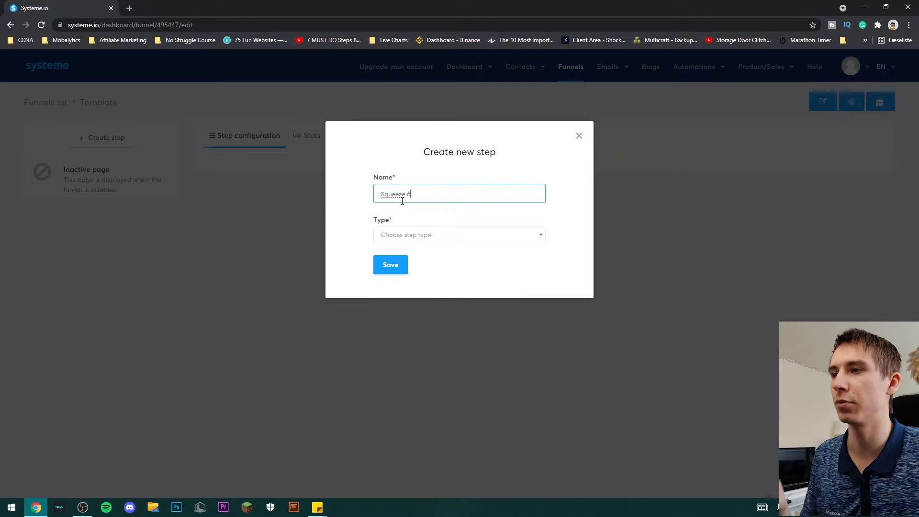
{"action": "key", "text": "BackSpace"}
{"action": "type", "text": "Page"}
{"action": "left_click", "coordinate": [441, 236]}
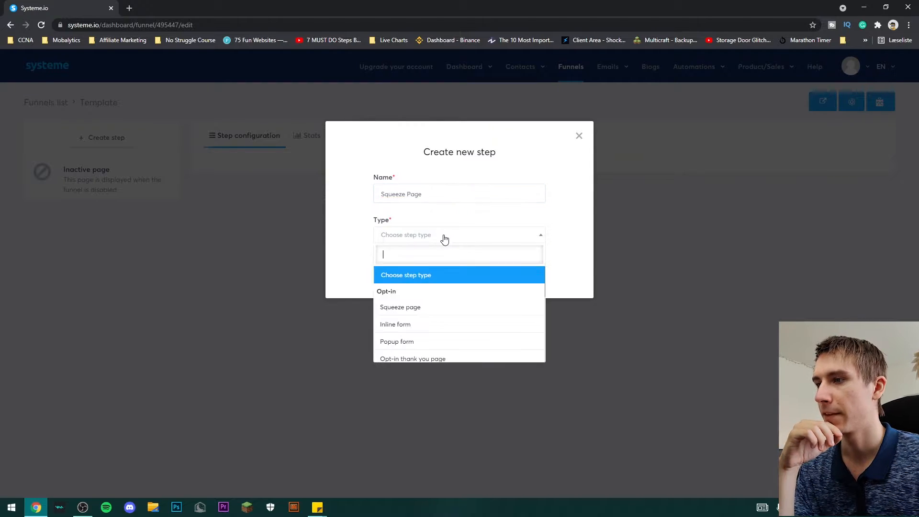
{"action": "scroll", "coordinate": [411, 321], "scroll_direction": "down", "scroll_amount": 1}
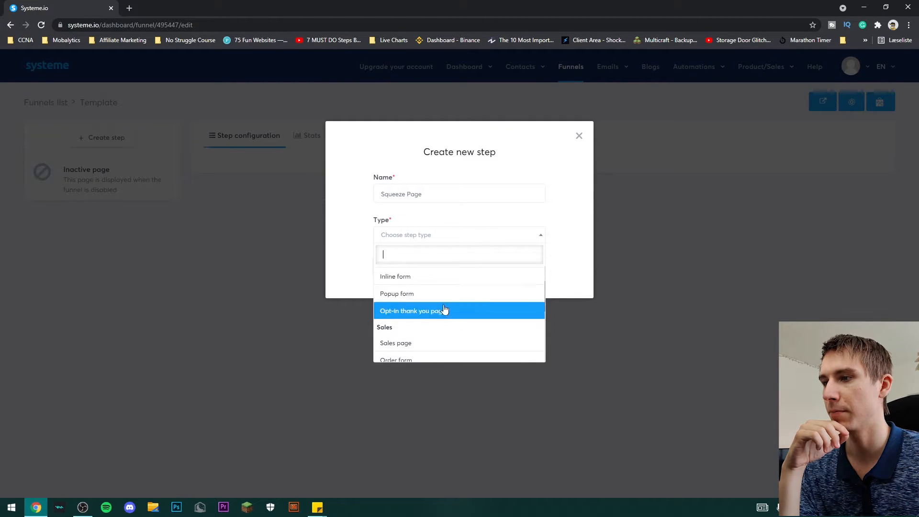
{"action": "scroll", "coordinate": [412, 345], "scroll_direction": "up", "scroll_amount": 1}
{"action": "left_click", "coordinate": [412, 308]}
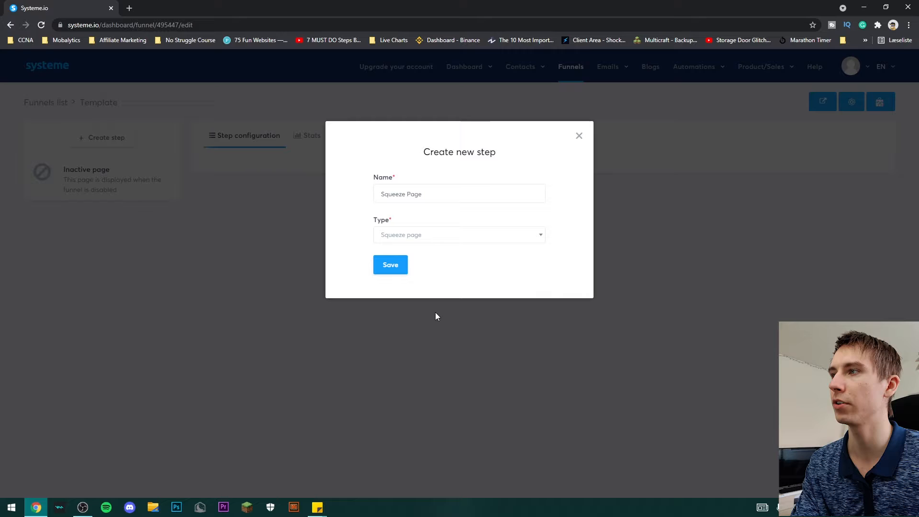
{"action": "left_click", "coordinate": [403, 267]}
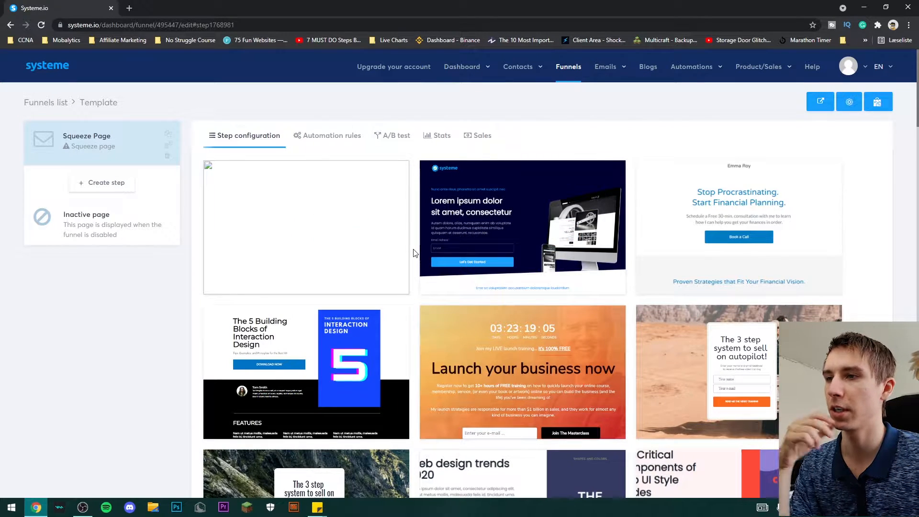
Browse the squeeze page template gallery from start to end to compare the available designs.
{"action": "scroll", "coordinate": [414, 253], "scroll_direction": "down", "scroll_amount": 12}
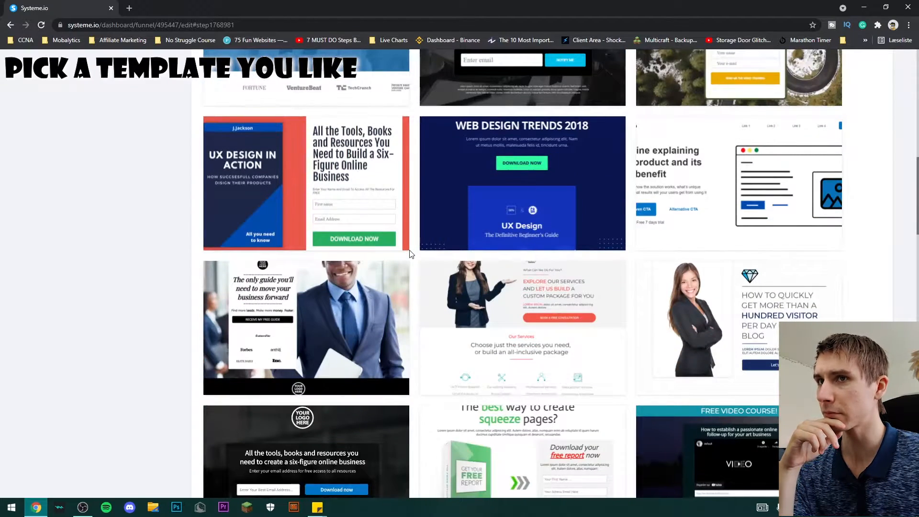
{"action": "scroll", "coordinate": [410, 253], "scroll_direction": "down", "scroll_amount": 5}
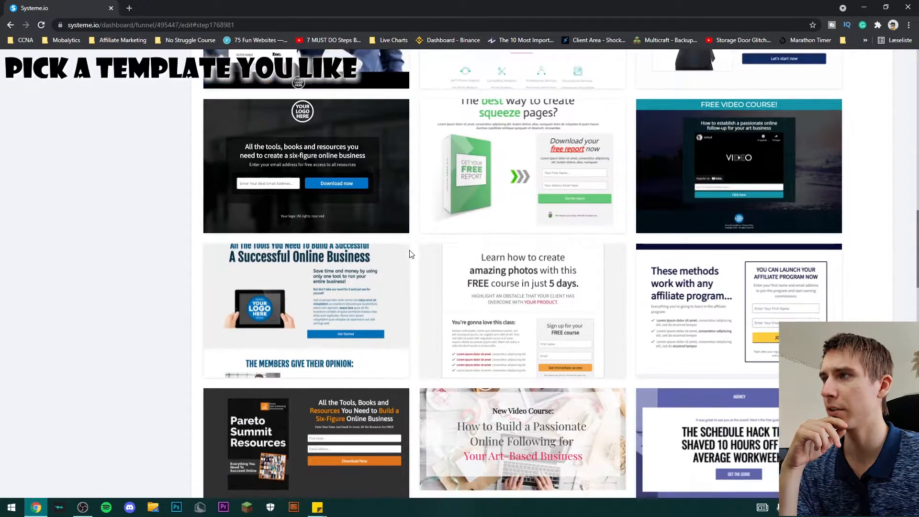
{"action": "scroll", "coordinate": [411, 254], "scroll_direction": "down", "scroll_amount": 6}
{"action": "scroll", "coordinate": [410, 253], "scroll_direction": "up", "scroll_amount": 5}
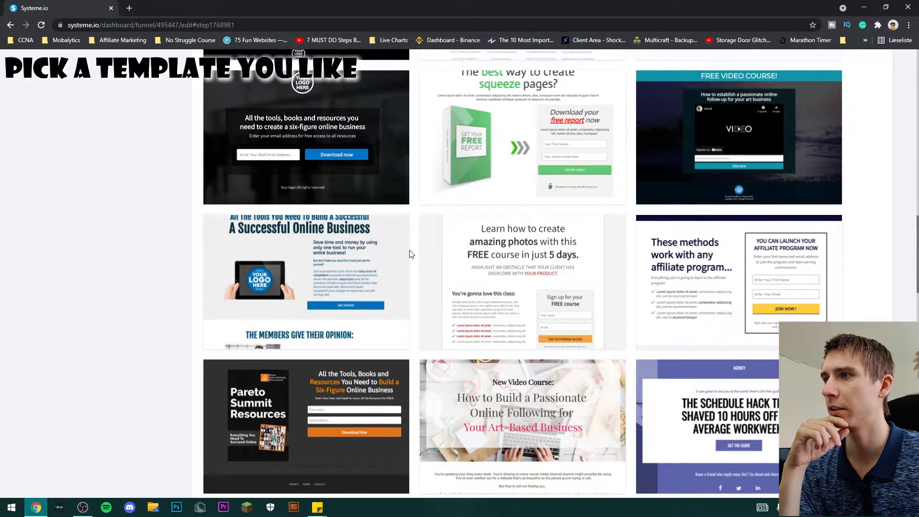
{"action": "scroll", "coordinate": [411, 254], "scroll_direction": "up", "scroll_amount": 15}
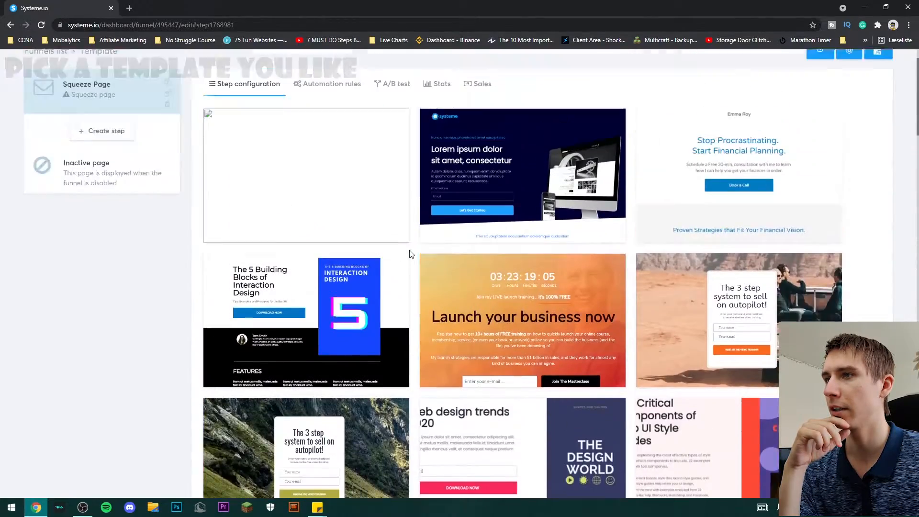
{"action": "mouse_move", "coordinate": [349, 243]}
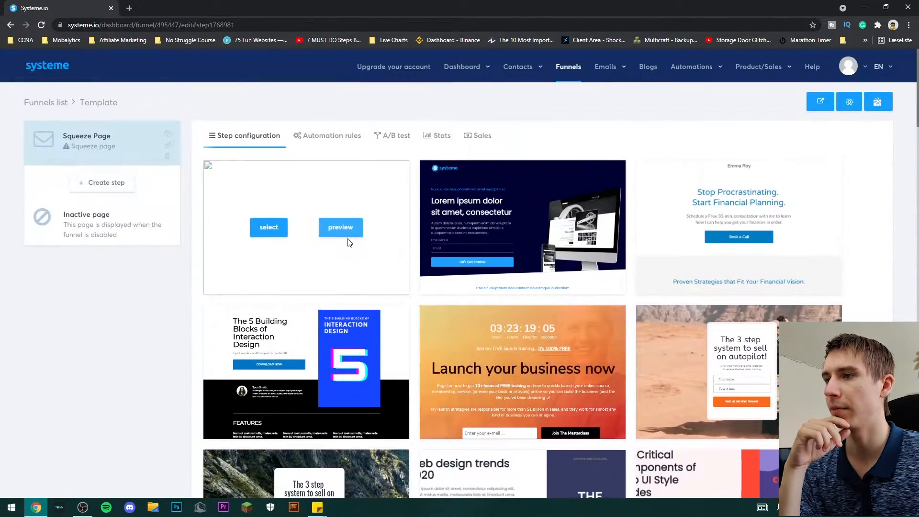
{"action": "scroll", "coordinate": [423, 277], "scroll_direction": "down", "scroll_amount": 20}
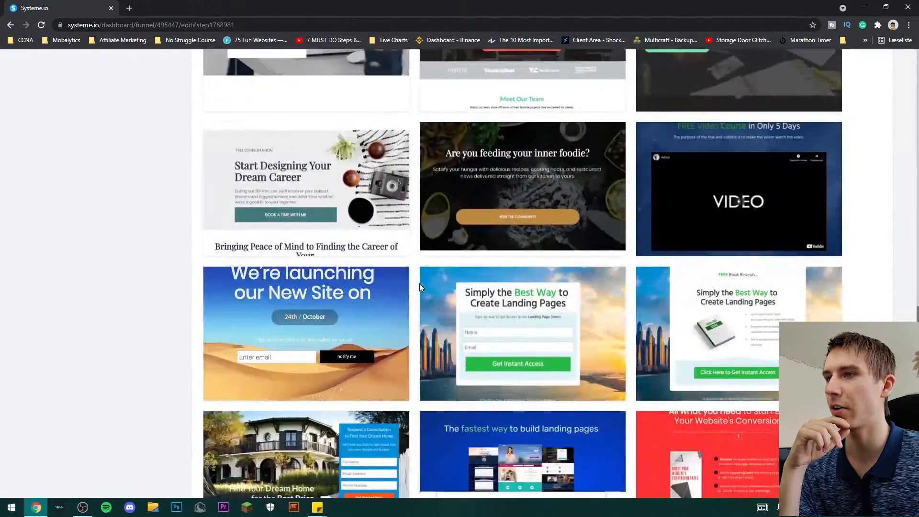
{"action": "scroll", "coordinate": [419, 287], "scroll_direction": "down", "scroll_amount": 14}
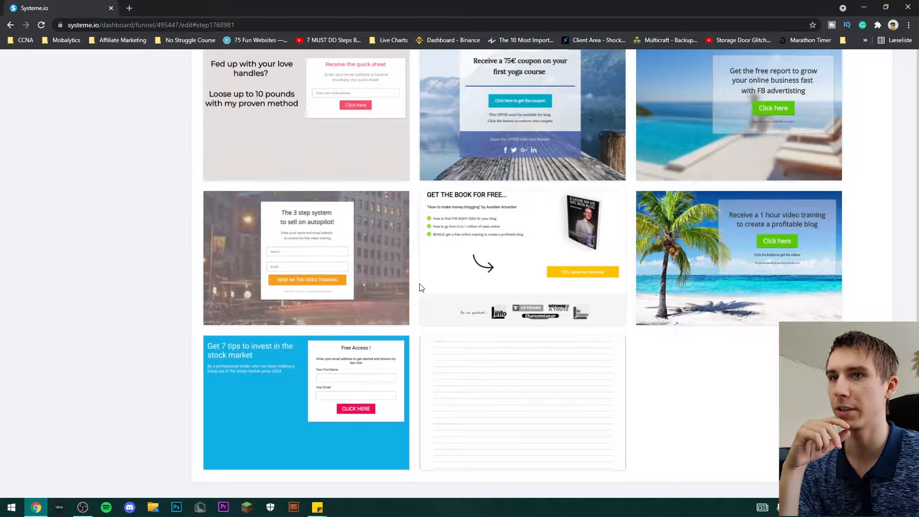
{"action": "scroll", "coordinate": [622, 311], "scroll_direction": "up", "scroll_amount": 10}
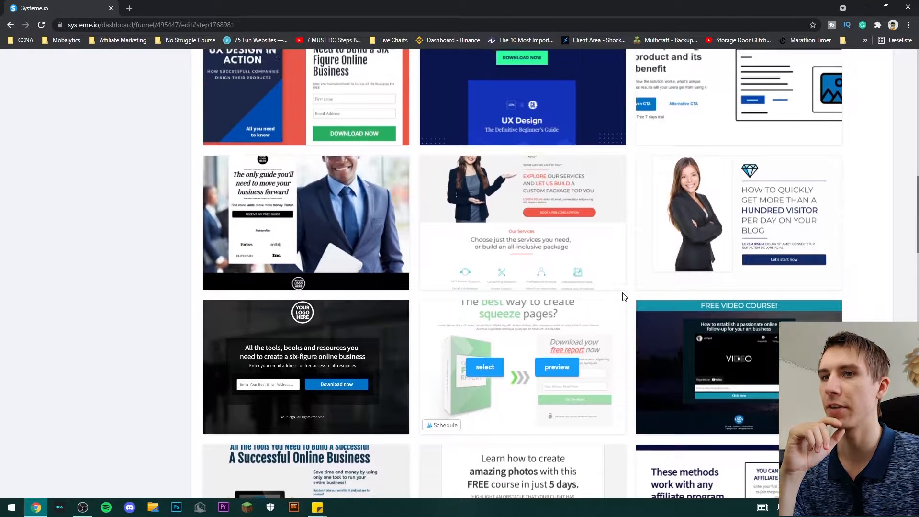
{"action": "scroll", "coordinate": [625, 296], "scroll_direction": "up", "scroll_amount": 2}
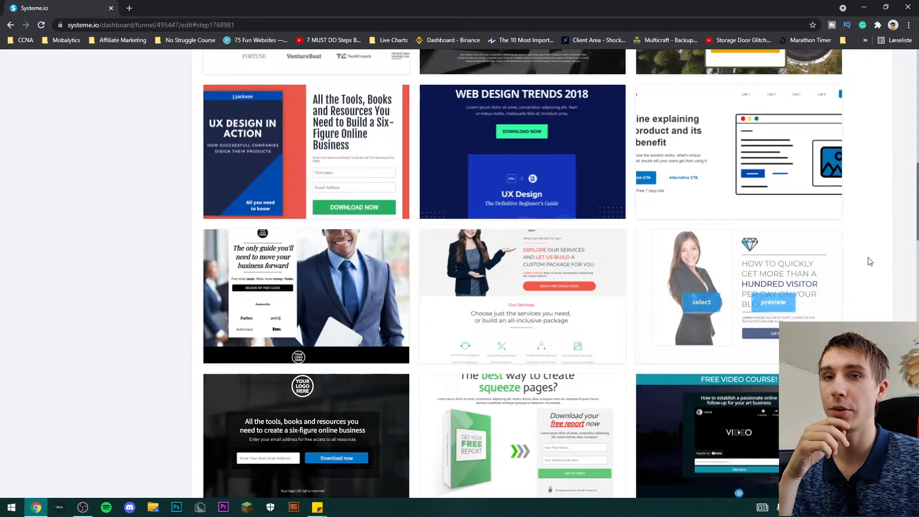
{"action": "mouse_move", "coordinate": [794, 275]}
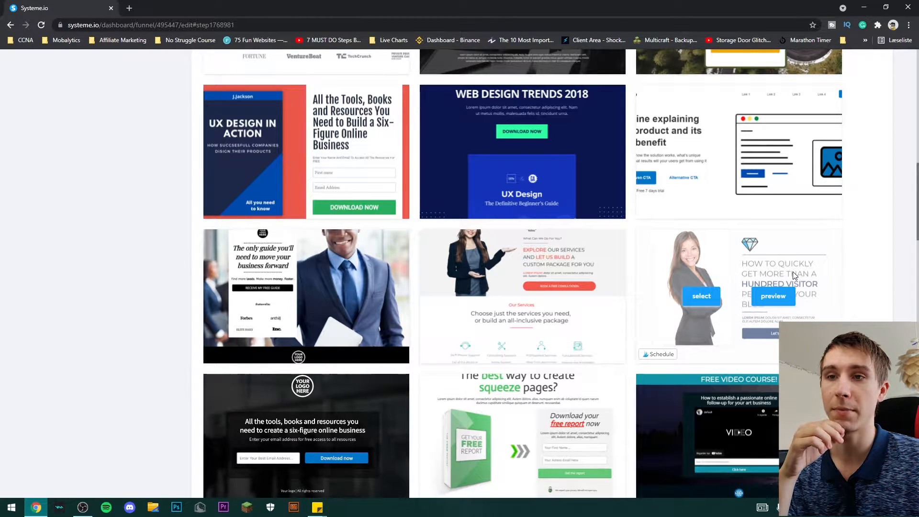
{"action": "mouse_move", "coordinate": [444, 356]}
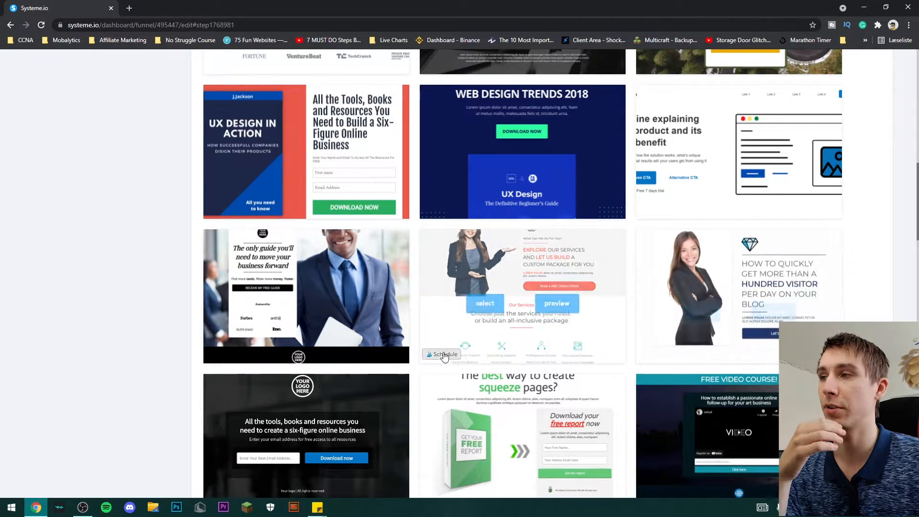
{"action": "scroll", "coordinate": [311, 333], "scroll_direction": "up", "scroll_amount": 5}
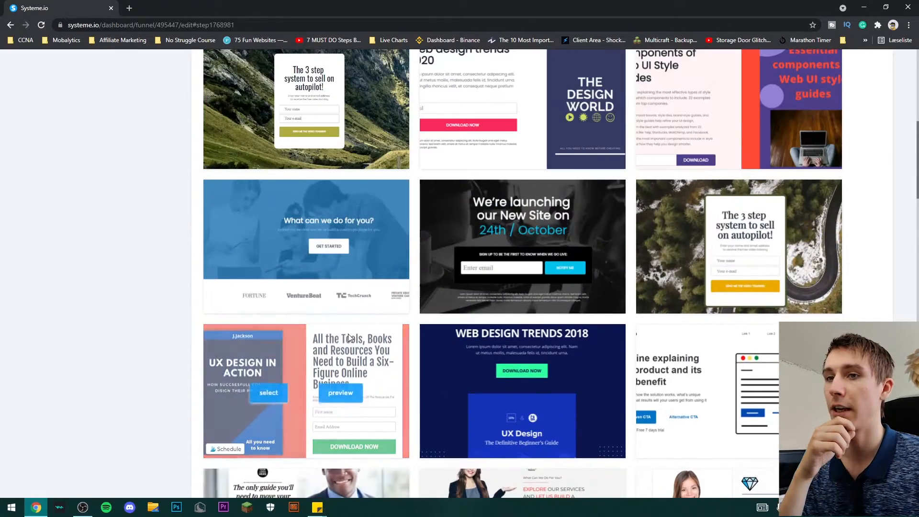
{"action": "scroll", "coordinate": [396, 325], "scroll_direction": "down", "scroll_amount": 20}
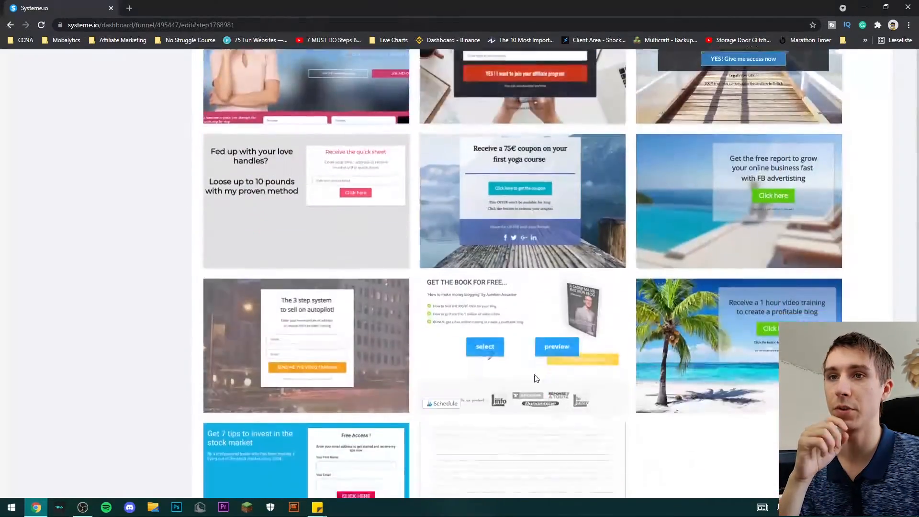
{"action": "scroll", "coordinate": [536, 378], "scroll_direction": "down", "scroll_amount": 2}
Choose the "The 3 step system to sell on autopilot!" template with the city street background and open the page for editing.
{"action": "mouse_move", "coordinate": [761, 306]}
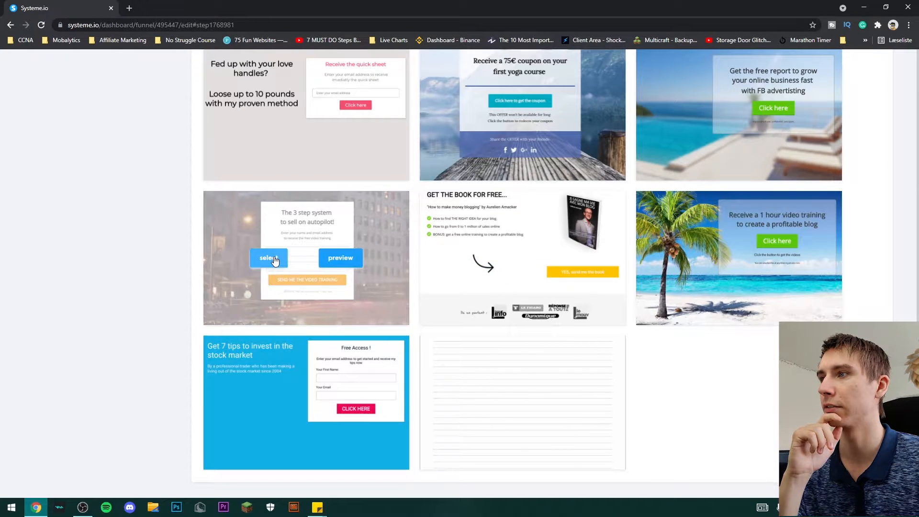
{"action": "left_click", "coordinate": [274, 259]}
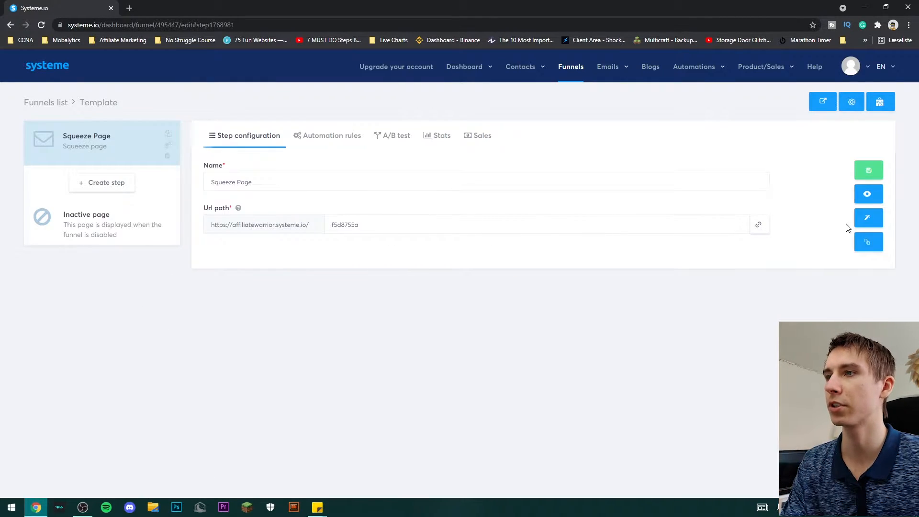
{"action": "left_click", "coordinate": [869, 218]}
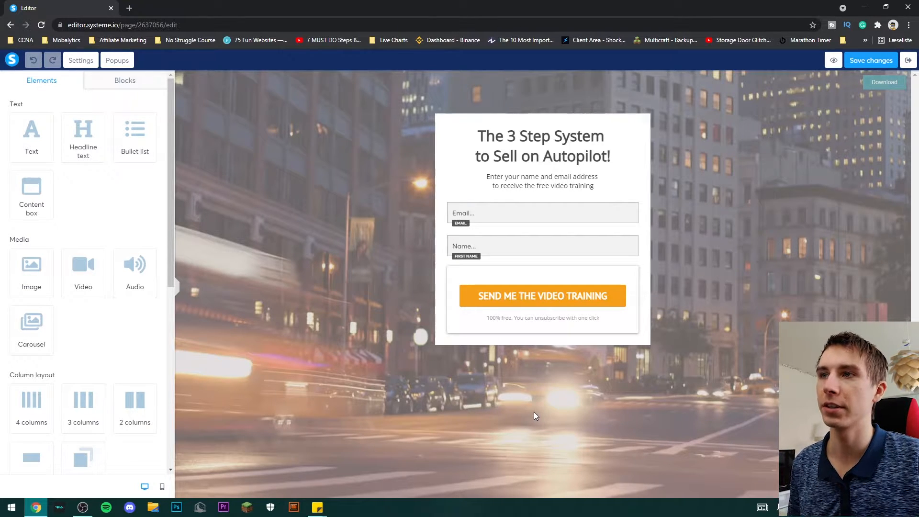
Replace the text below the headline with "Please Enter your name and Email address in order to receive this amazing video training.".
{"action": "left_click", "coordinate": [513, 179]}
{"action": "left_click_drag", "start_coordinate": [489, 177], "coordinate": [599, 183]}
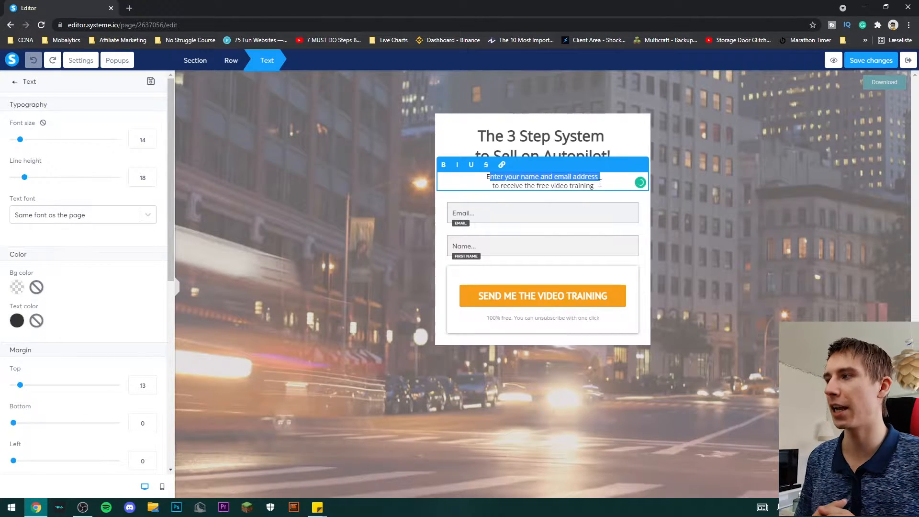
{"action": "left_click", "coordinate": [599, 185]}
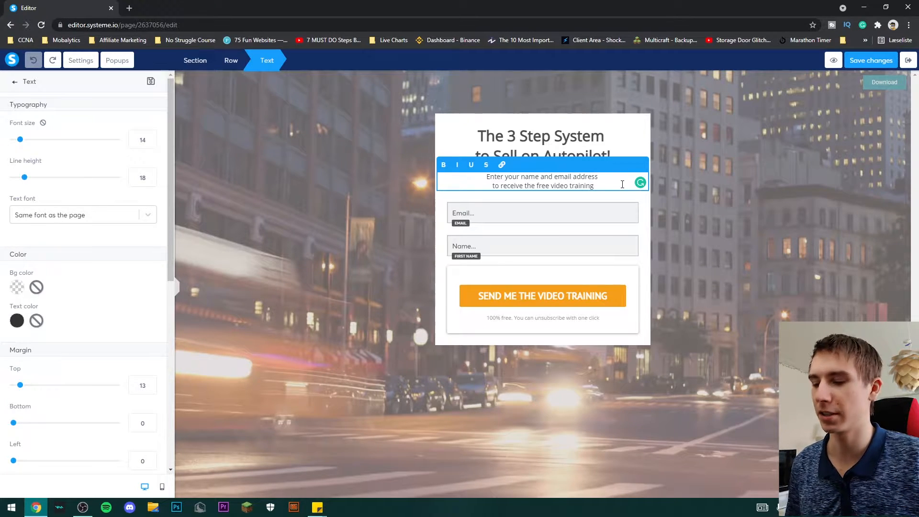
{"action": "left_click_drag", "start_coordinate": [622, 185], "coordinate": [481, 178]}
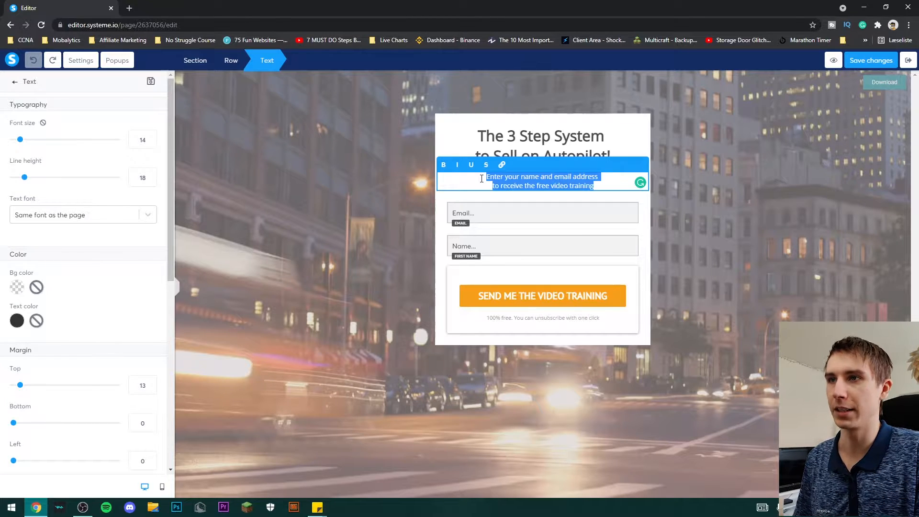
{"action": "type", "text": "Please En"}
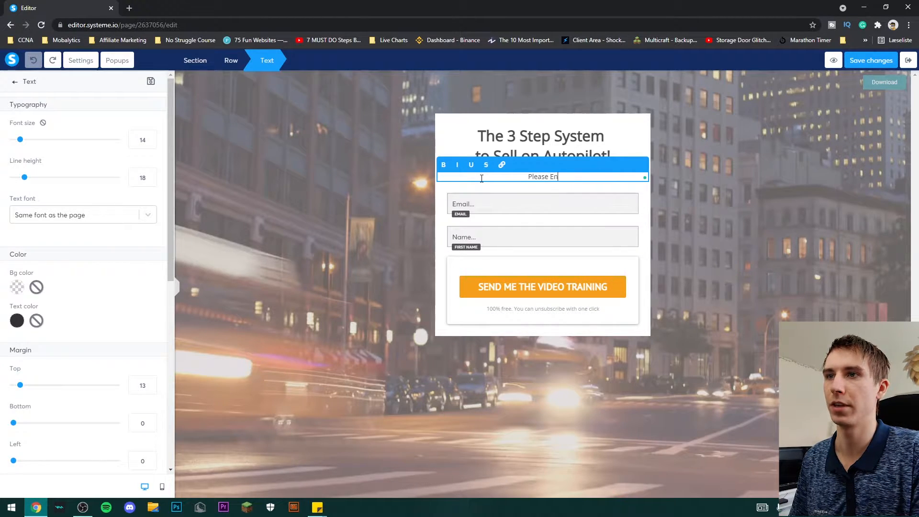
{"action": "type", "text": "ter your name and "}
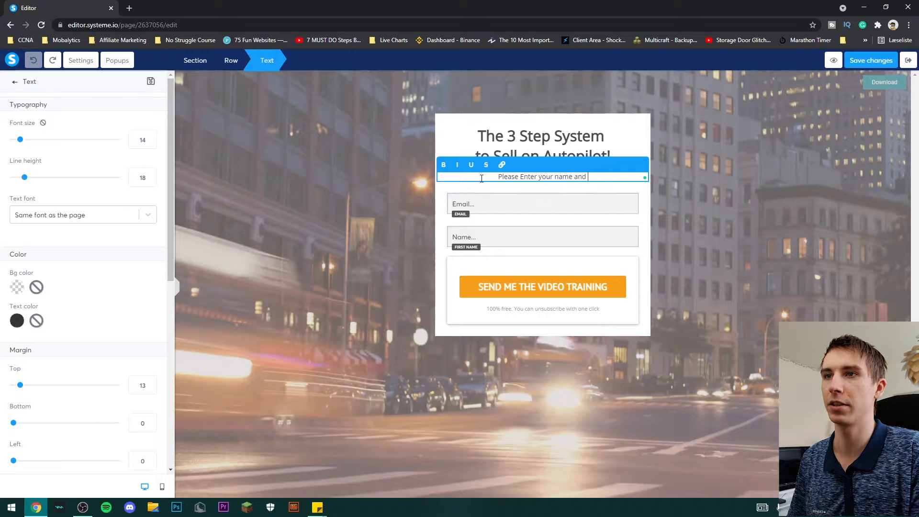
{"action": "type", "text": "Email address "}
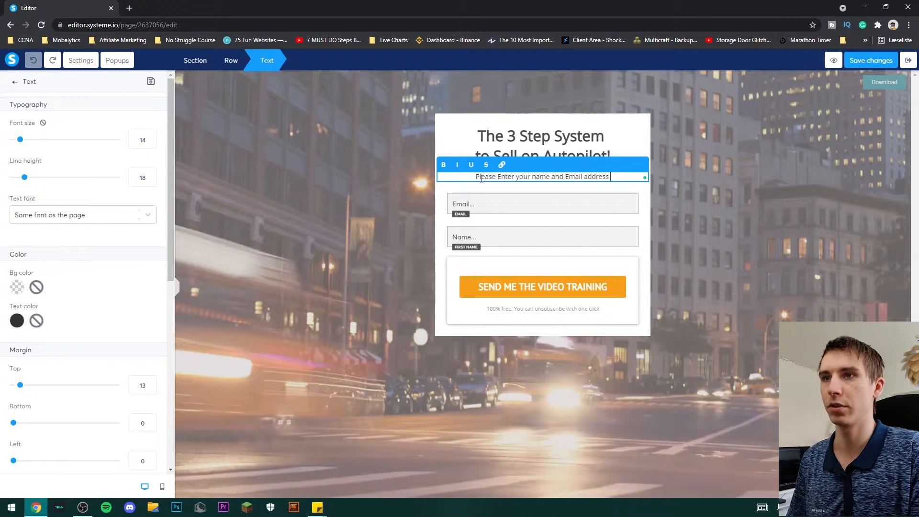
{"action": "type", "text": "in order to "}
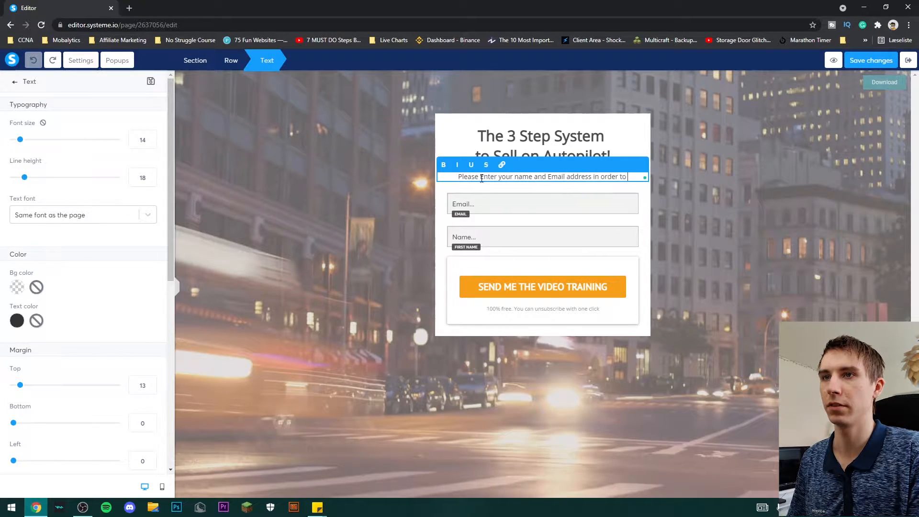
{"action": "type", "text": "reciive thi"}
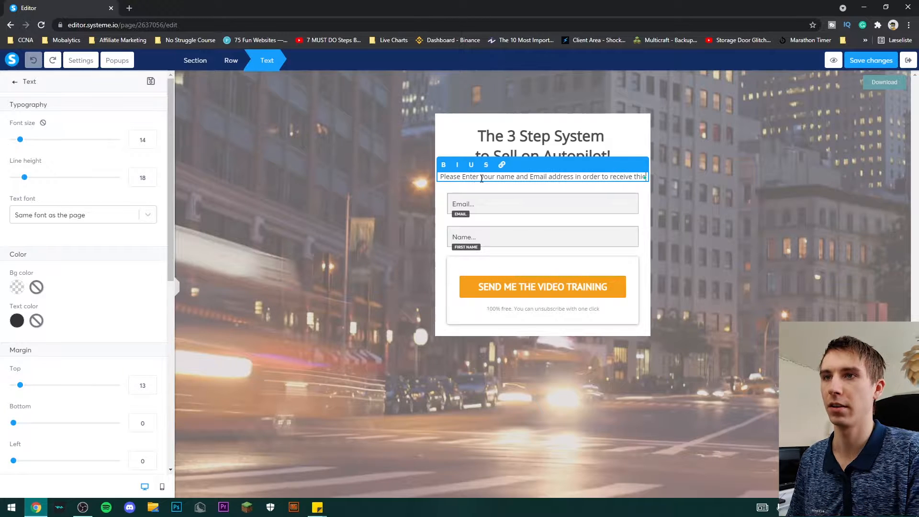
{"action": "key", "text": "BackSpace"}
{"action": "key", "text": "BackSpace"}
{"action": "type", "text": "is amazing v"}
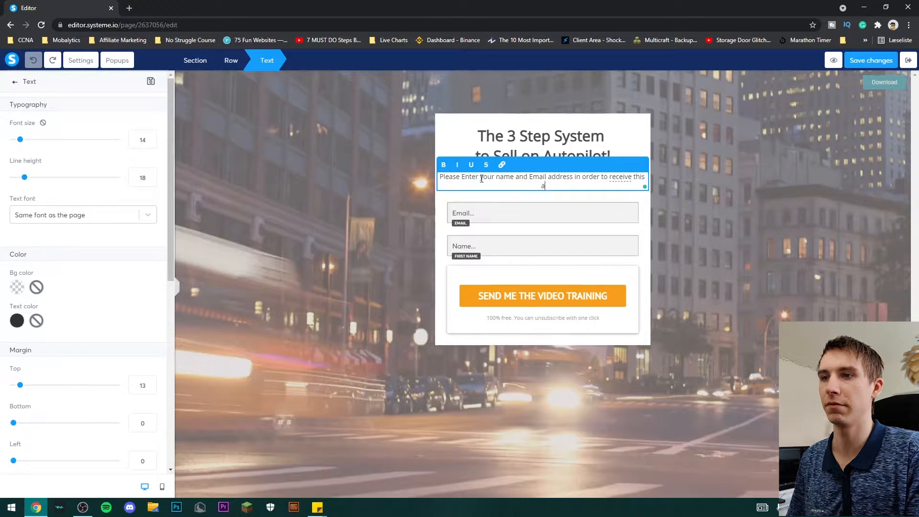
{"action": "type", "text": "ideo trani"}
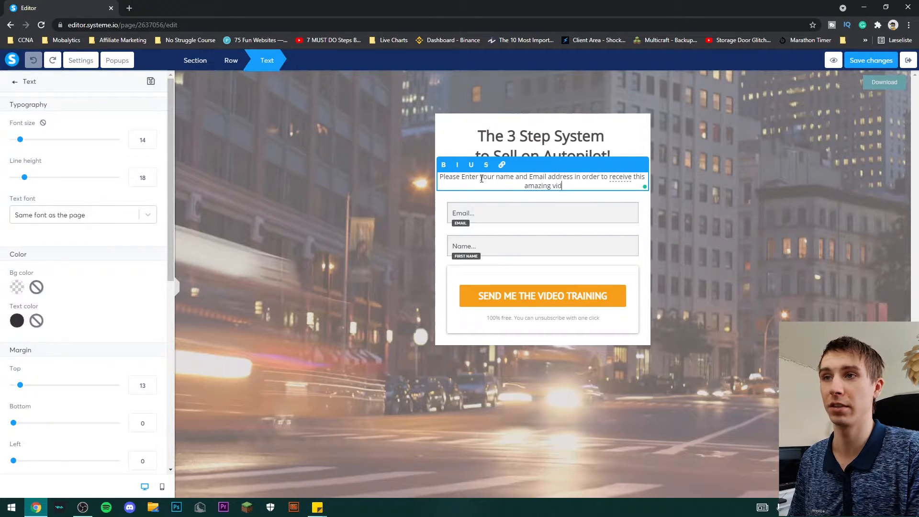
{"action": "key", "text": "BackSpace"}
{"action": "key", "text": "BackSpace"}
{"action": "type", "text": "ining."}
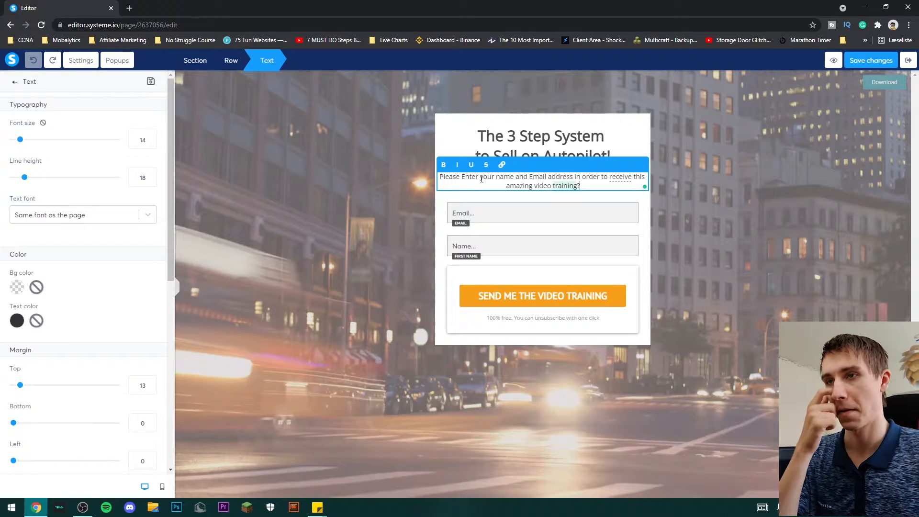
{"action": "left_click", "coordinate": [615, 157]}
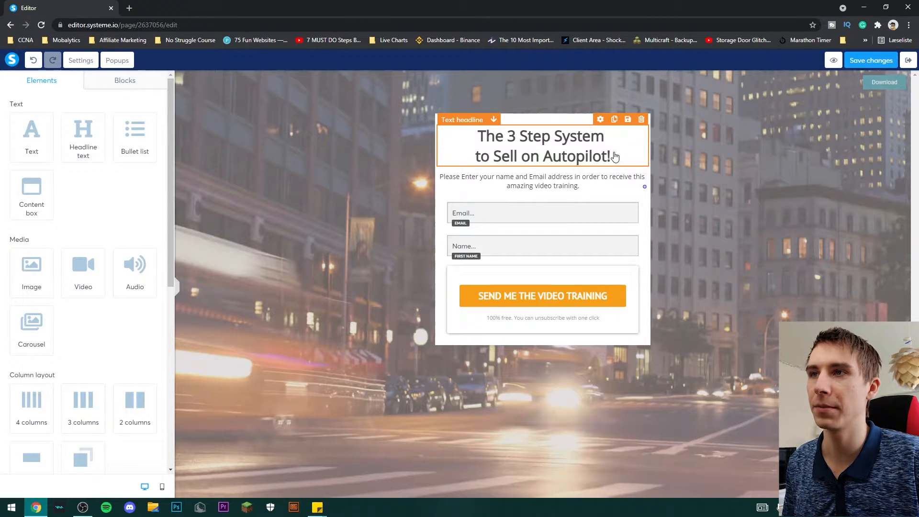
Replace the page headline with "24/7 System to run on Auto-Pilot while you relax at the beach".
{"action": "left_click", "coordinate": [615, 156]}
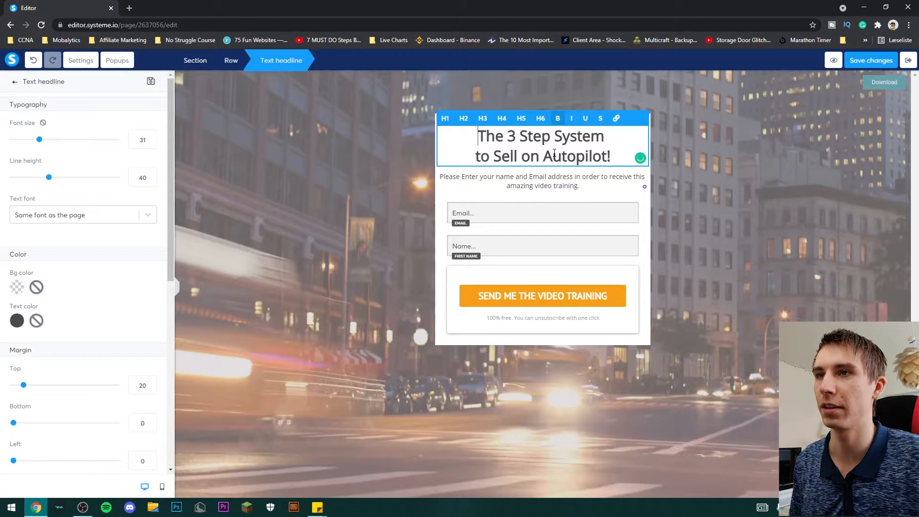
{"action": "left_click_drag", "start_coordinate": [612, 157], "coordinate": [477, 136]}
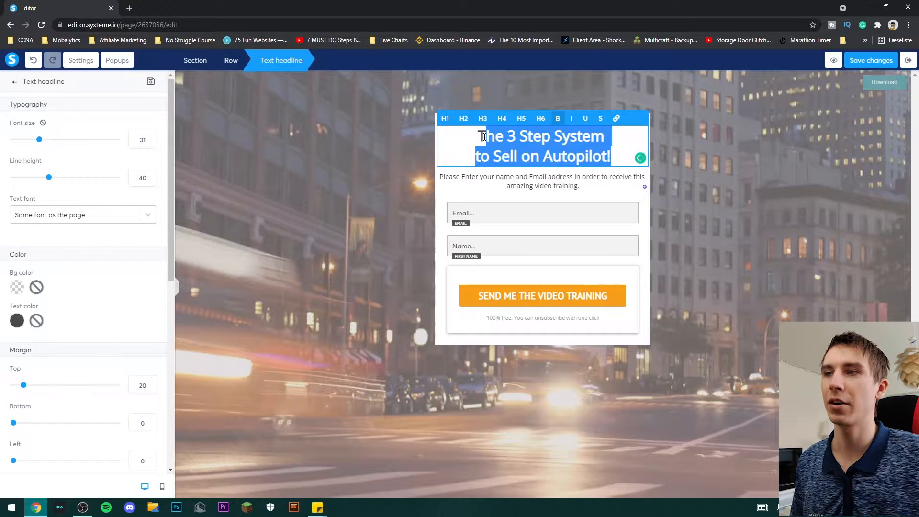
{"action": "left_click", "coordinate": [595, 153]}
{"action": "left_click_drag", "start_coordinate": [613, 157], "coordinate": [468, 137]}
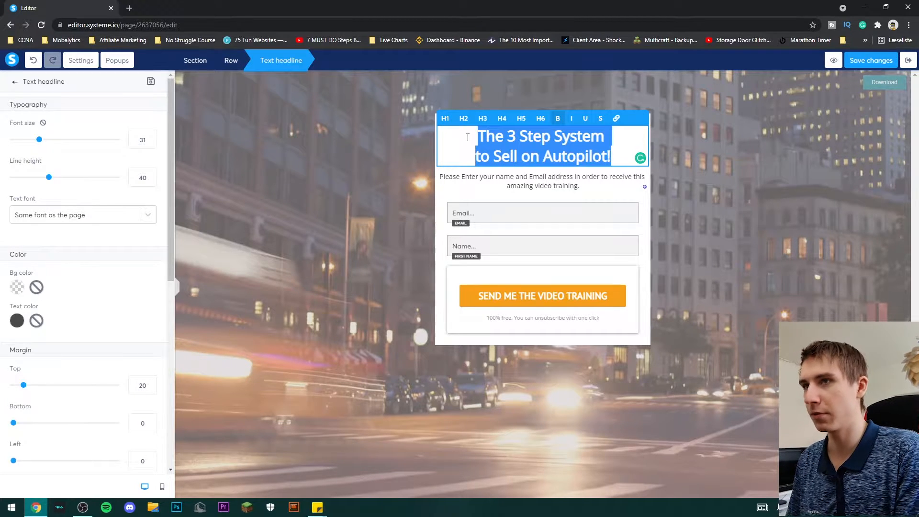
{"action": "type", "text": "24/7 sy"}
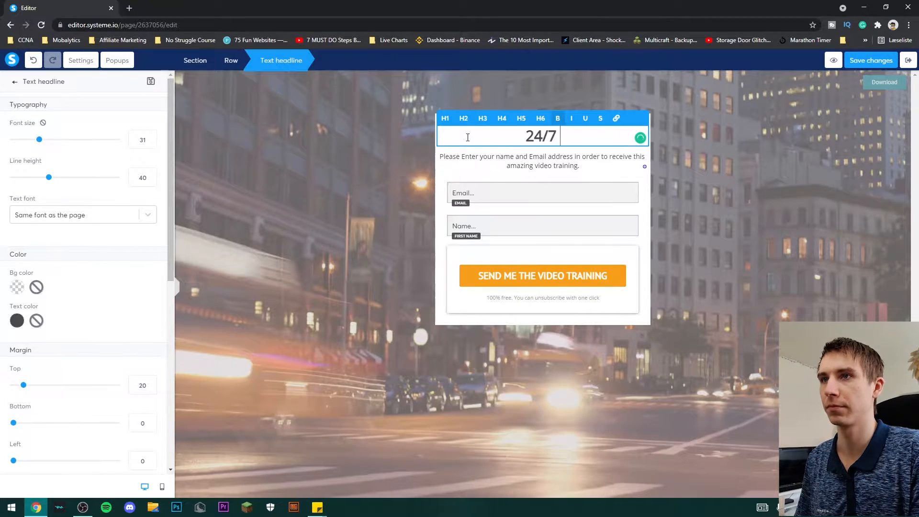
{"action": "key", "text": "BackSpace"}
{"action": "key", "text": "BackSpace"}
{"action": "type", "text": "Sys"}
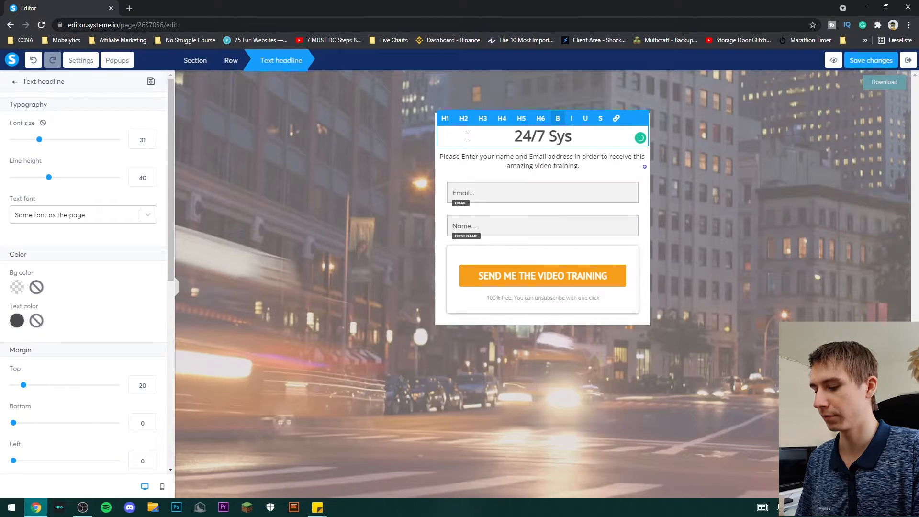
{"action": "type", "text": "tem to ru"}
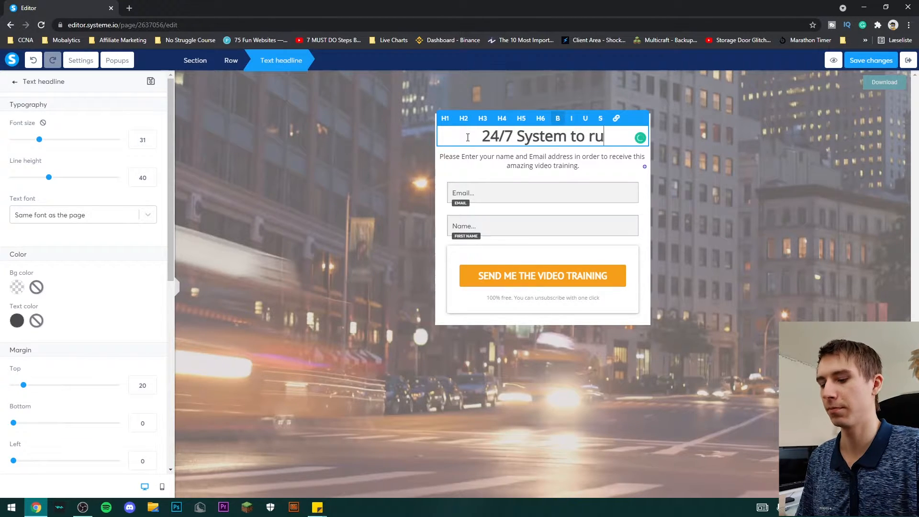
{"action": "type", "text": "n on Auto-Pilot "}
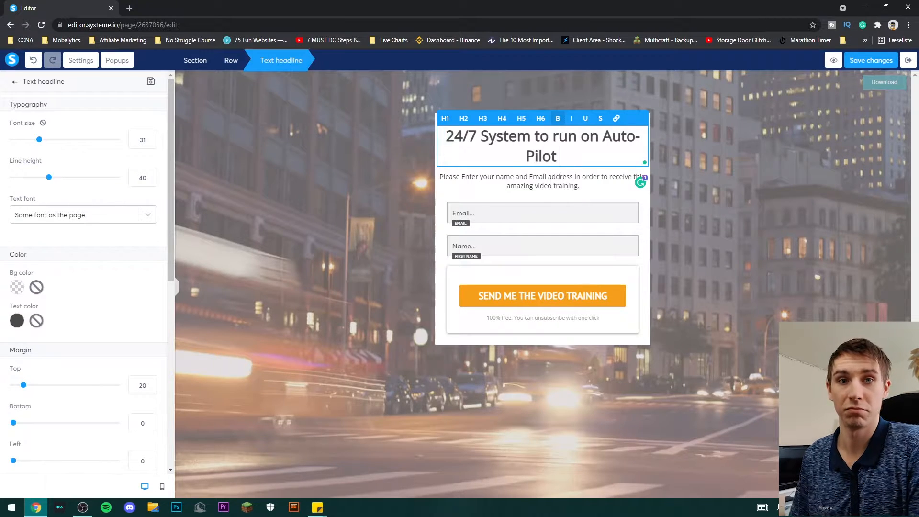
{"action": "type", "text": "while you dr"}
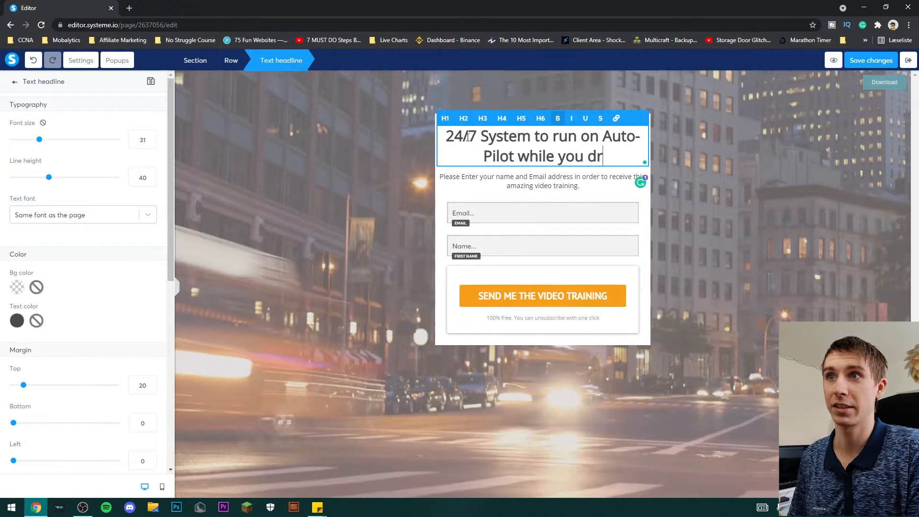
{"action": "key", "text": "BackSpace"}
{"action": "key", "text": "BackSpace"}
{"action": "type", "text": "relax at the b"}
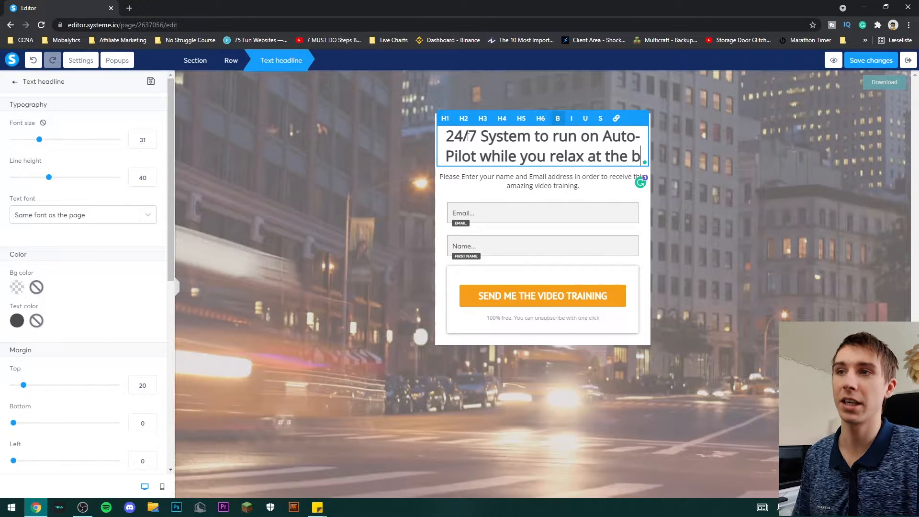
{"action": "type", "text": "each."}
{"action": "key", "text": "BackSpace"}
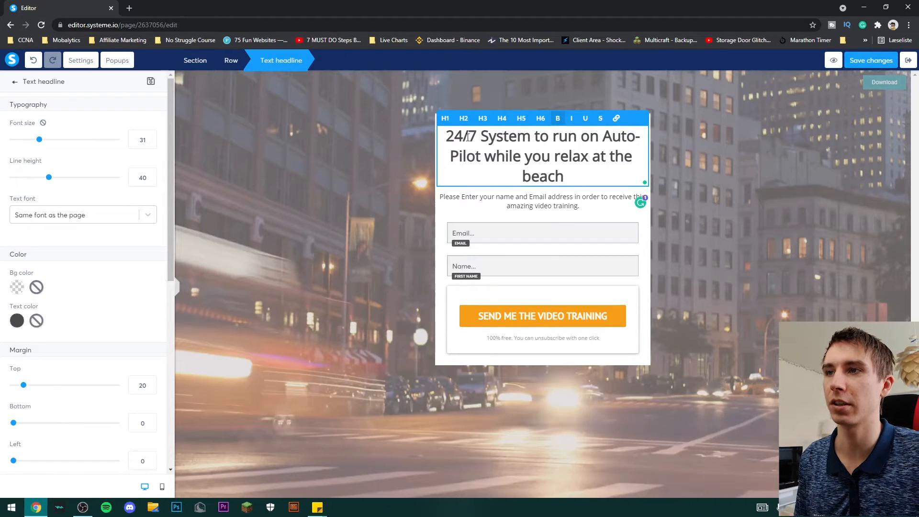
Capitalise the last word of the headline so it reads "Beach".
{"action": "left_click_drag", "start_coordinate": [532, 177], "coordinate": [525, 178]}
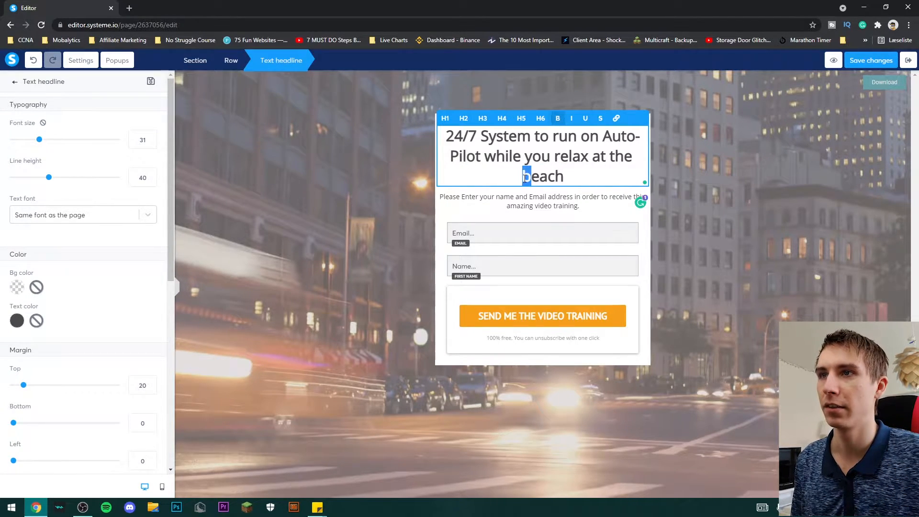
{"action": "type", "text": "B"}
{"action": "left_click", "coordinate": [575, 175]}
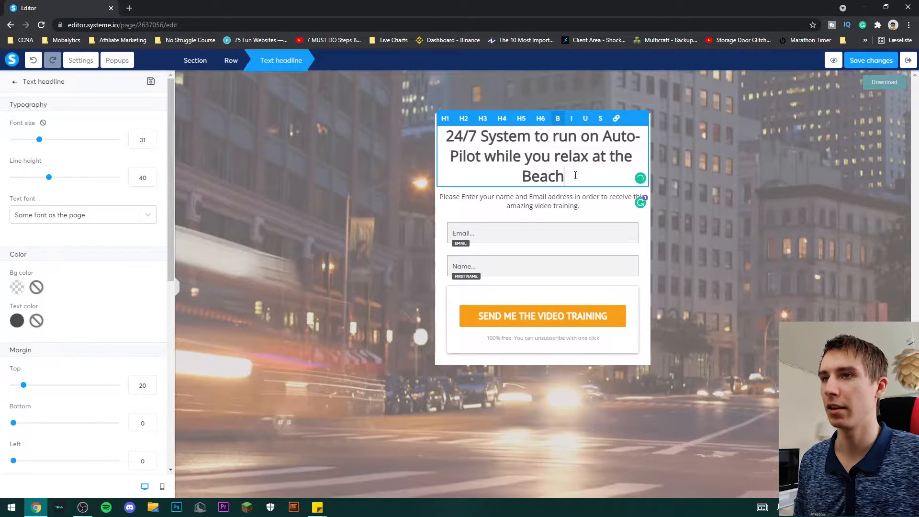
Underline the word "relax" in the headline, keeping it bold.
{"action": "mouse_move", "coordinate": [555, 157]}
{"action": "left_mouse_down"}
{"action": "mouse_move", "coordinate": [588, 161]}
{"action": "mouse_move", "coordinate": [554, 161]}
{"action": "left_mouse_up"}
{"action": "key", "text": "ctrl+u"}
{"action": "left_click", "coordinate": [589, 161]}
{"action": "key", "text": "ctrl+b"}
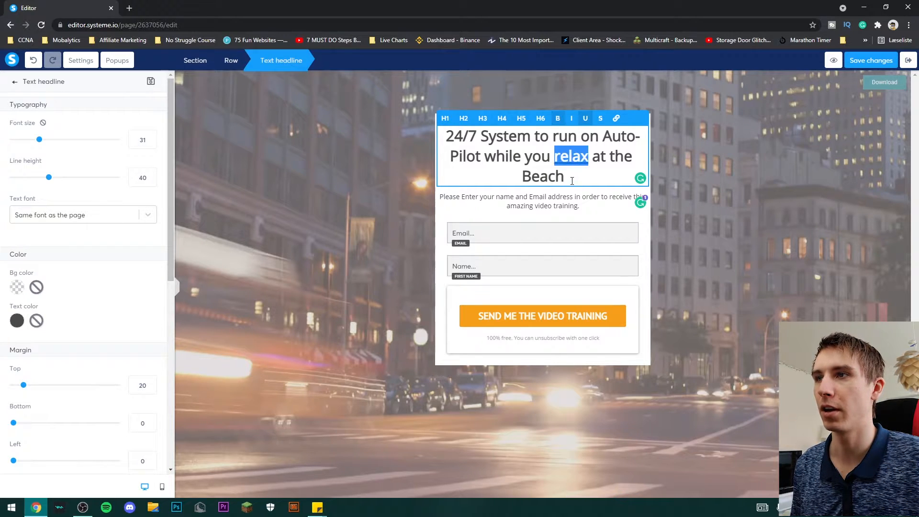
{"action": "left_click", "coordinate": [571, 177]}
Underline "Auto-Pilot" in the headline, keep it bold like the other words, and finish editing the headline.
{"action": "left_click_drag", "start_coordinate": [608, 134], "coordinate": [479, 158]}
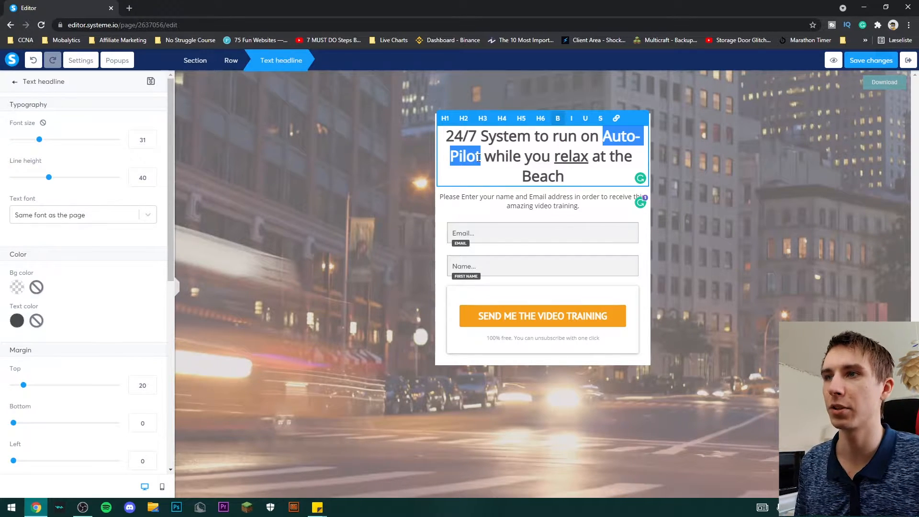
{"action": "key", "text": "ctrl+u"}
{"action": "left_click", "coordinate": [479, 158]}
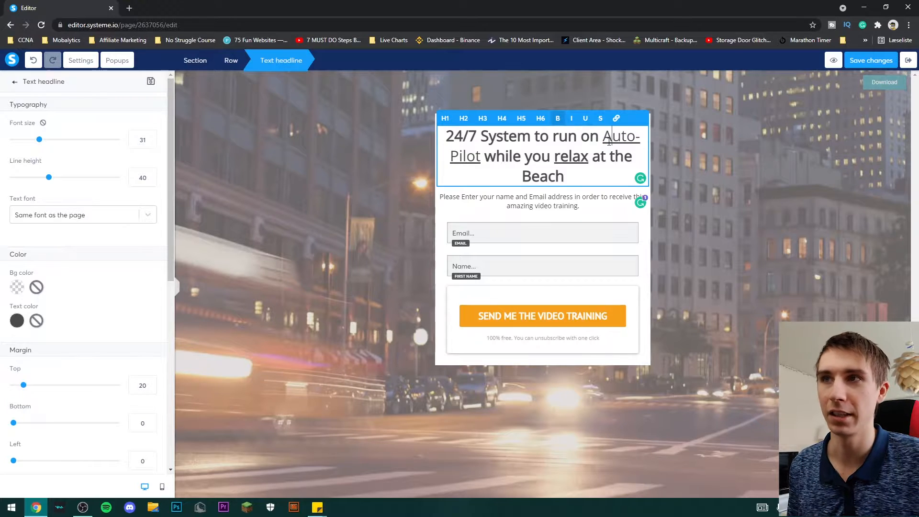
{"action": "left_click_drag", "start_coordinate": [602, 138], "coordinate": [483, 160]}
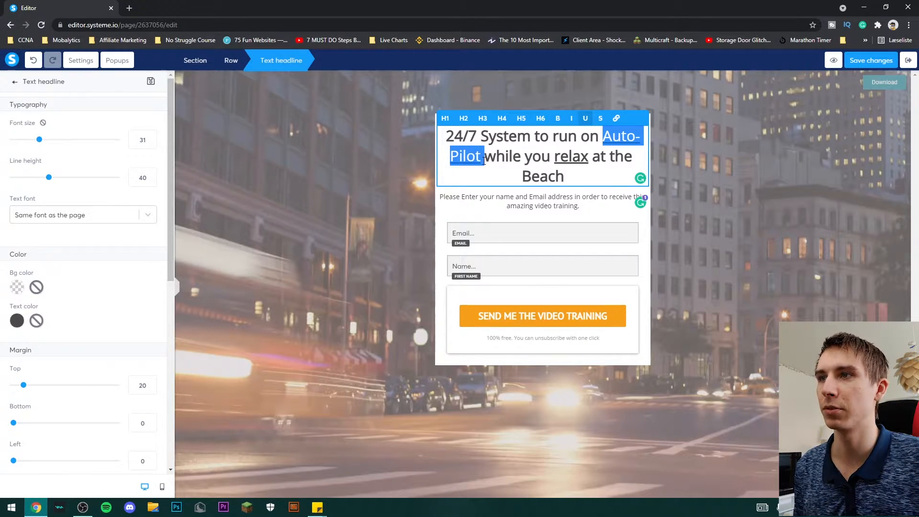
{"action": "left_click", "coordinate": [532, 157]}
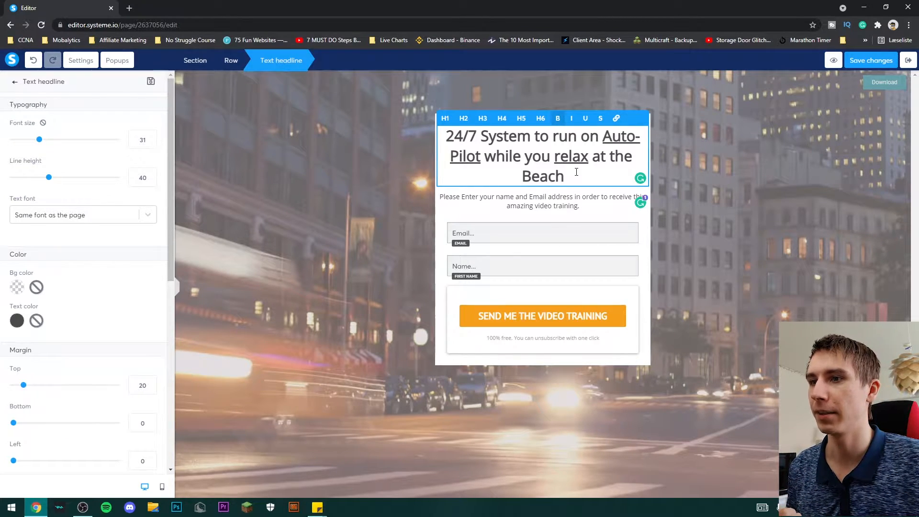
{"action": "left_click", "coordinate": [576, 206]}
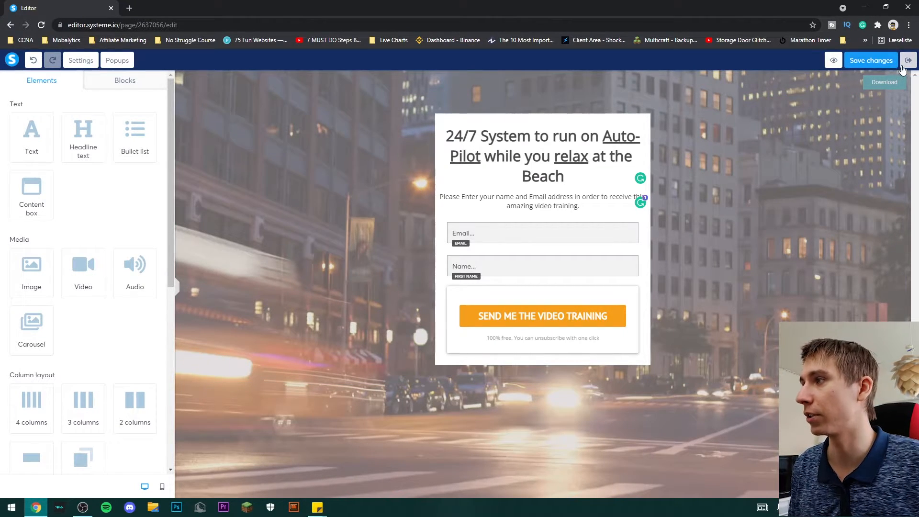
Add a Survey element directly below the white sign-up box and open its settings.
{"action": "scroll", "coordinate": [106, 226], "scroll_direction": "down", "scroll_amount": 5}
{"action": "scroll", "coordinate": [106, 226], "scroll_direction": "down", "scroll_amount": 2}
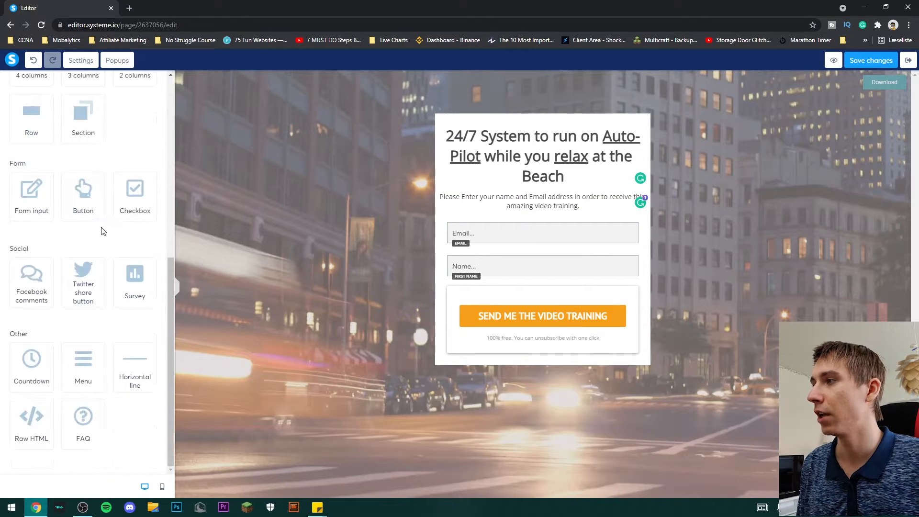
{"action": "left_click_drag", "start_coordinate": [119, 274], "coordinate": [668, 299]}
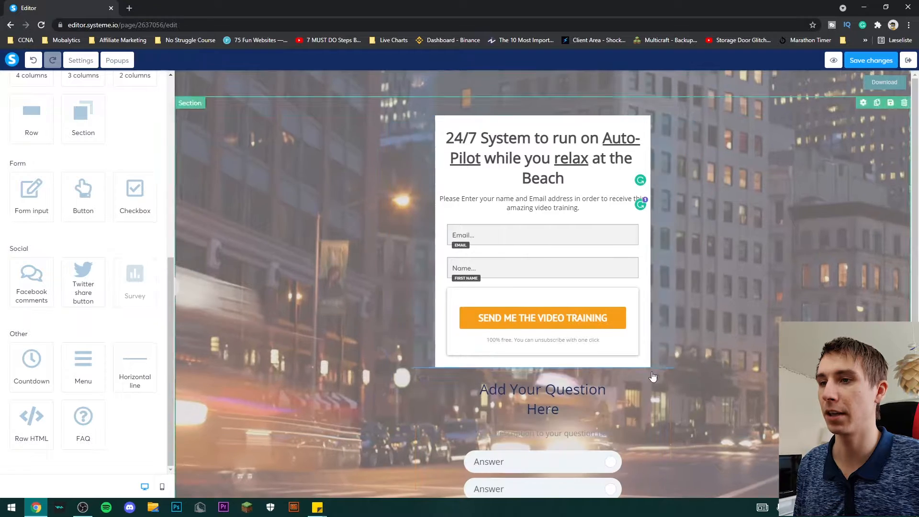
{"action": "scroll", "coordinate": [562, 329], "scroll_direction": "down", "scroll_amount": 1}
{"action": "left_click", "coordinate": [562, 328]}
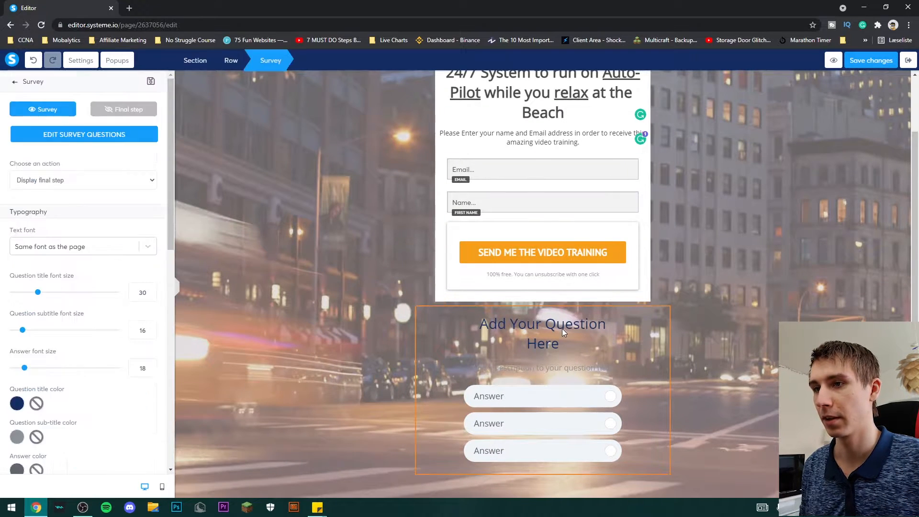
{"action": "triple_click", "coordinate": [542, 325]}
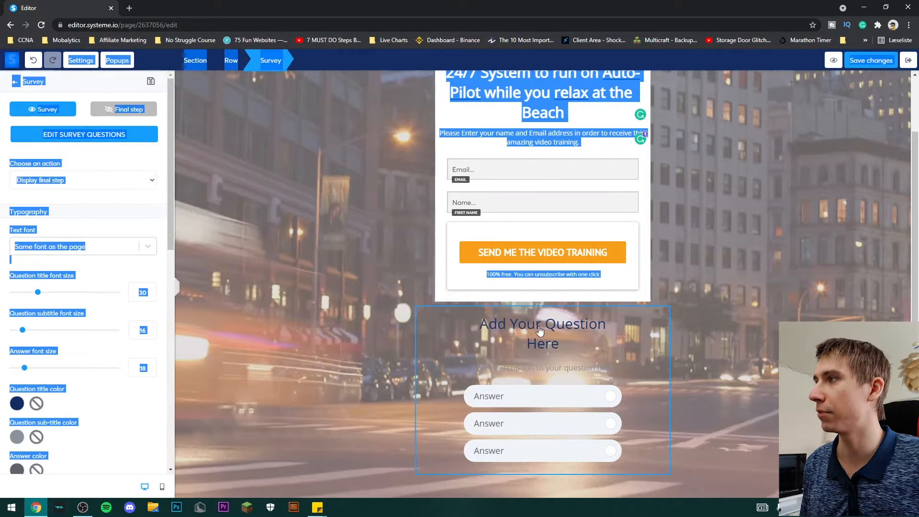
{"action": "left_click", "coordinate": [541, 325]}
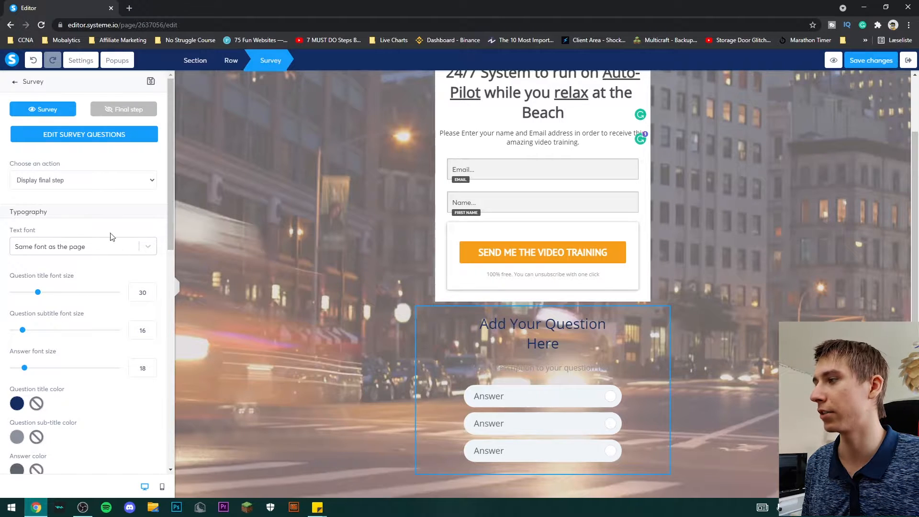
Change the survey's question to "What did you think of the offer?" and close the question editor.
{"action": "scroll", "coordinate": [108, 291], "scroll_direction": "down", "scroll_amount": 5}
{"action": "scroll", "coordinate": [107, 290], "scroll_direction": "down", "scroll_amount": 3}
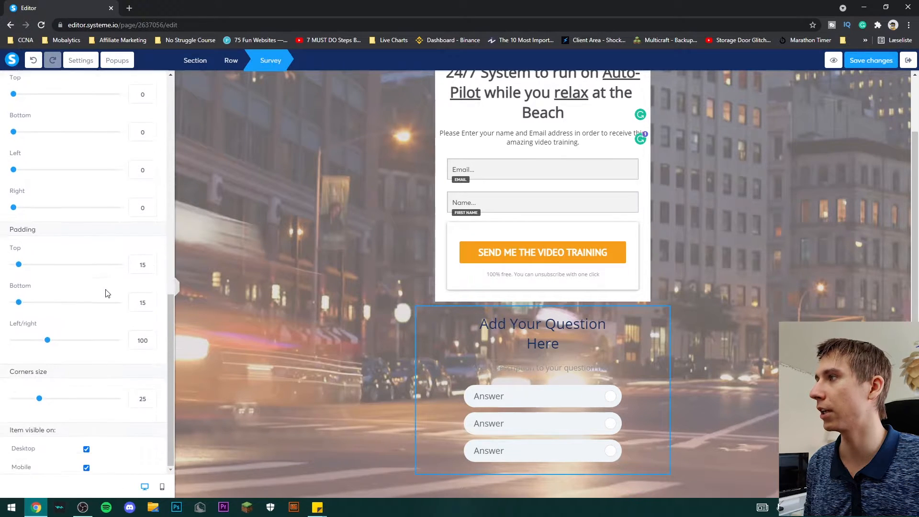
{"action": "scroll", "coordinate": [107, 230], "scroll_direction": "up", "scroll_amount": 8}
{"action": "left_click", "coordinate": [106, 135]}
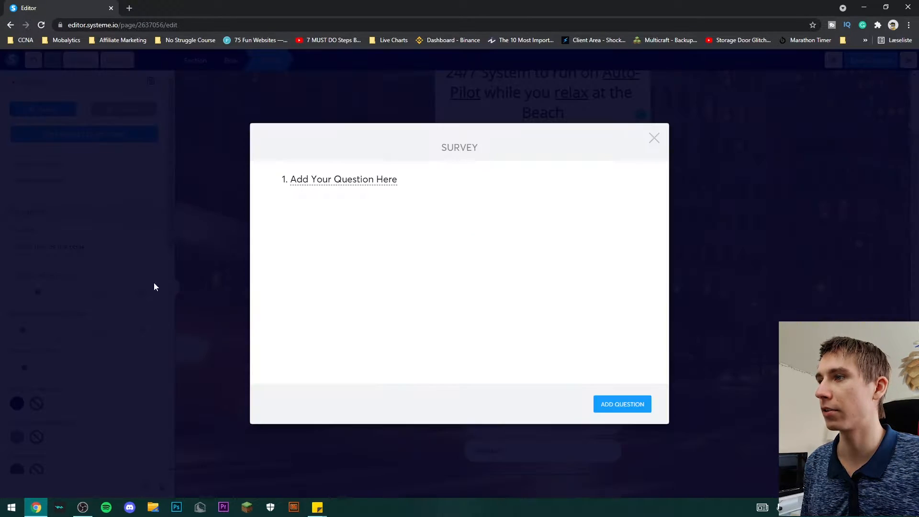
{"action": "left_click_drag", "start_coordinate": [351, 189], "coordinate": [194, 190]}
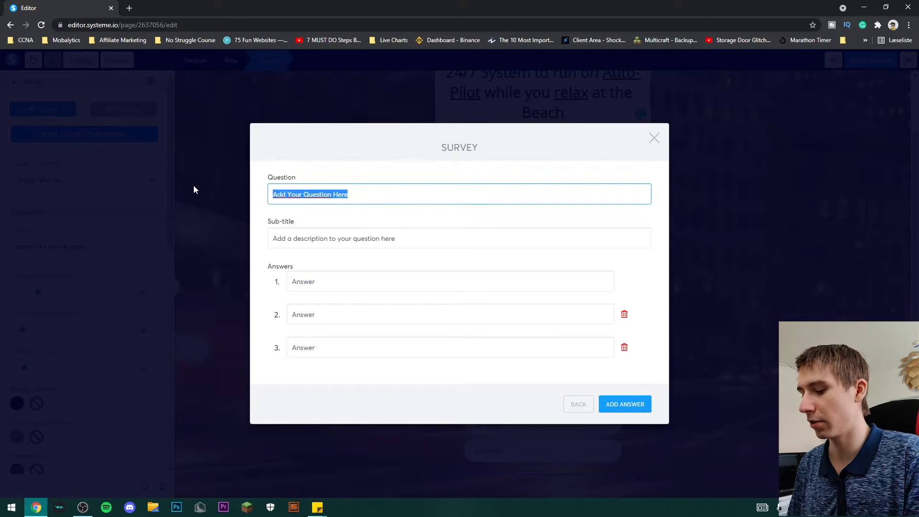
{"action": "type", "text": "What did you thnk"}
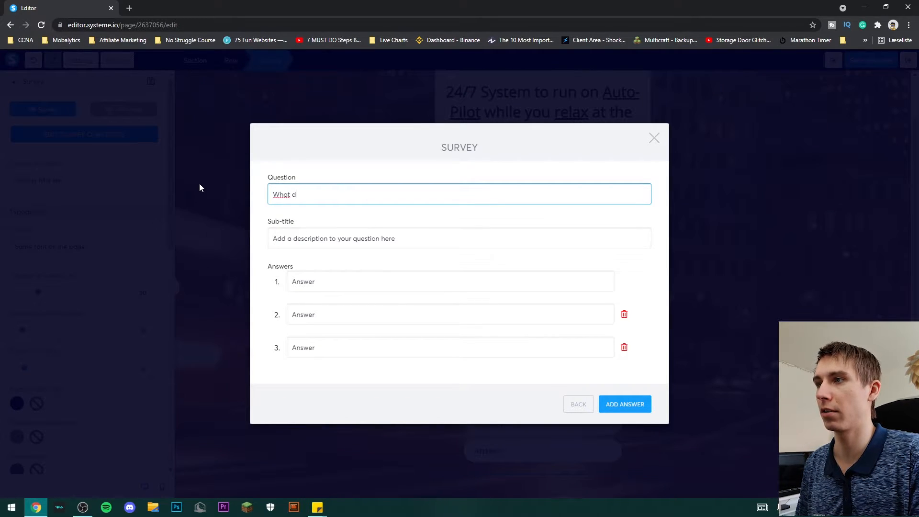
{"action": "key", "text": "BackSpace"}
{"action": "key", "text": "BackSpace"}
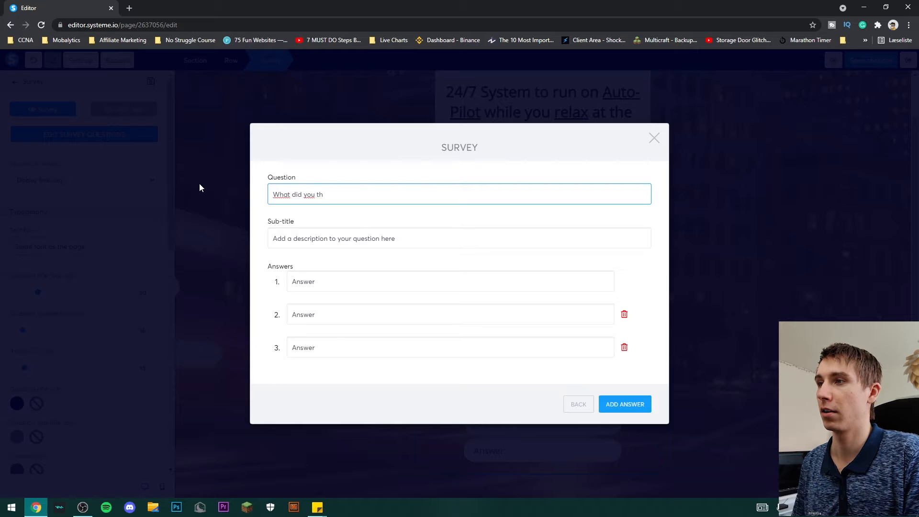
{"action": "type", "text": "ik"}
{"action": "key", "text": "BackSpace"}
{"action": "type", "text": "nk of"}
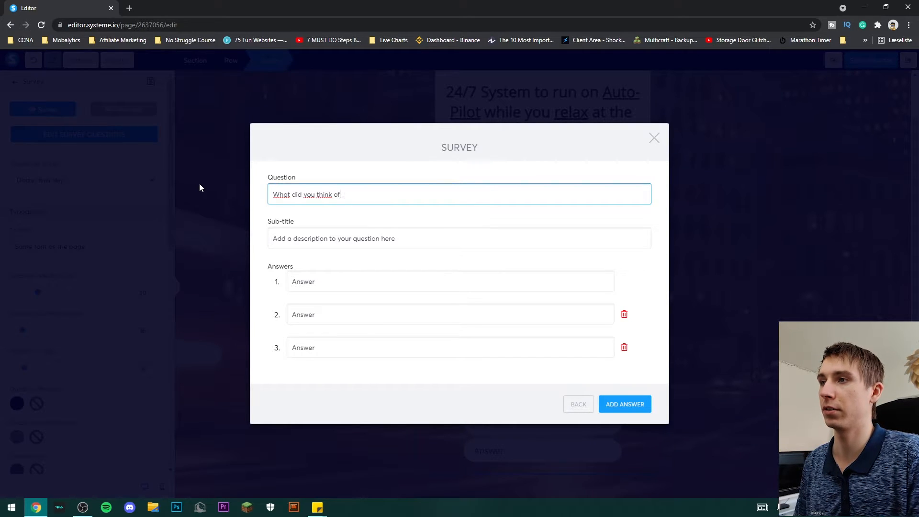
{"action": "type", "text": " the offer?"}
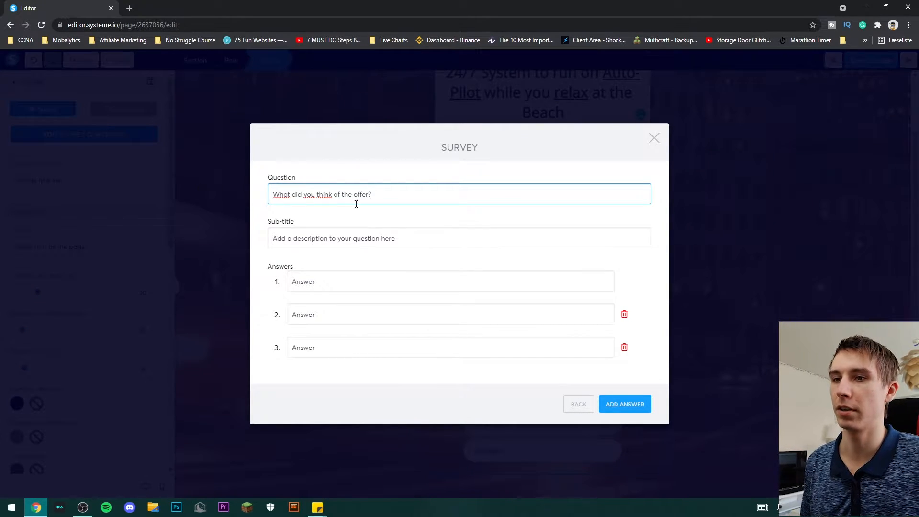
{"action": "left_click", "coordinate": [653, 138]}
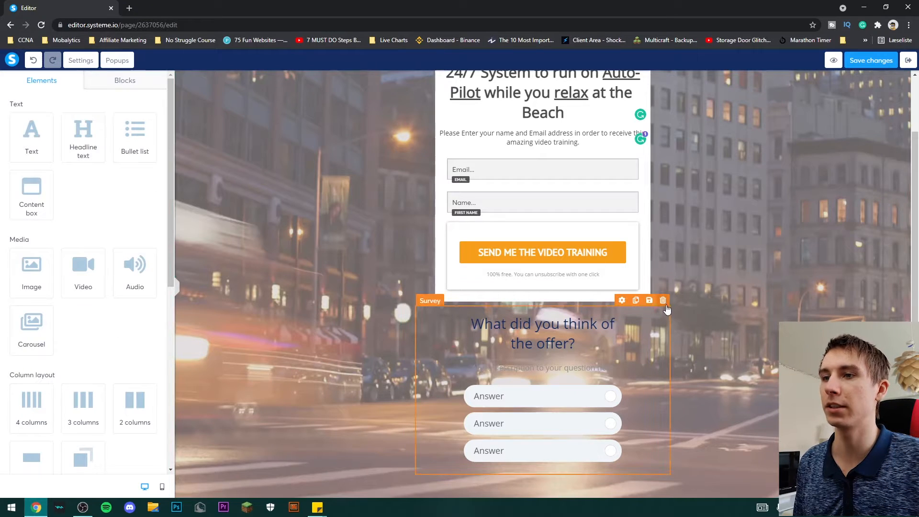
Delete the Survey element below the sign-up box and exit the page editor, saving the page.
{"action": "left_click", "coordinate": [663, 300]}
{"action": "left_click", "coordinate": [499, 79]}
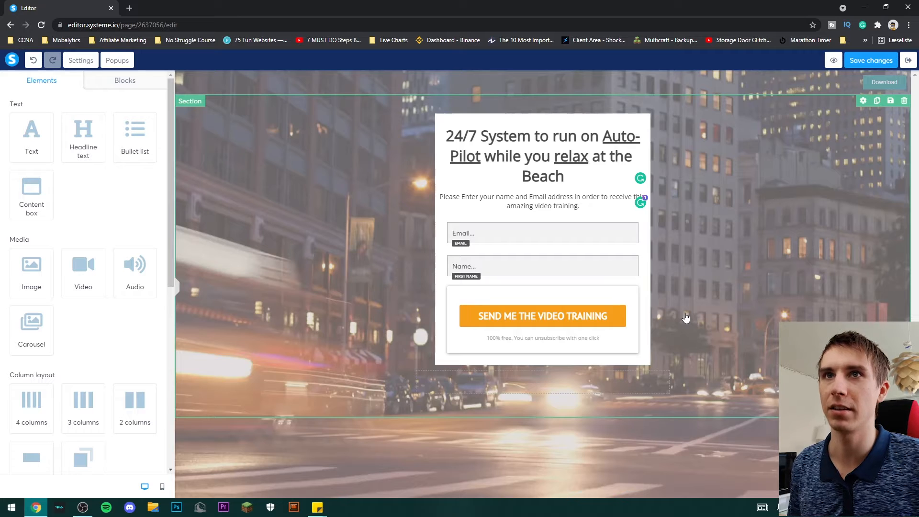
{"action": "left_click", "coordinate": [908, 60]}
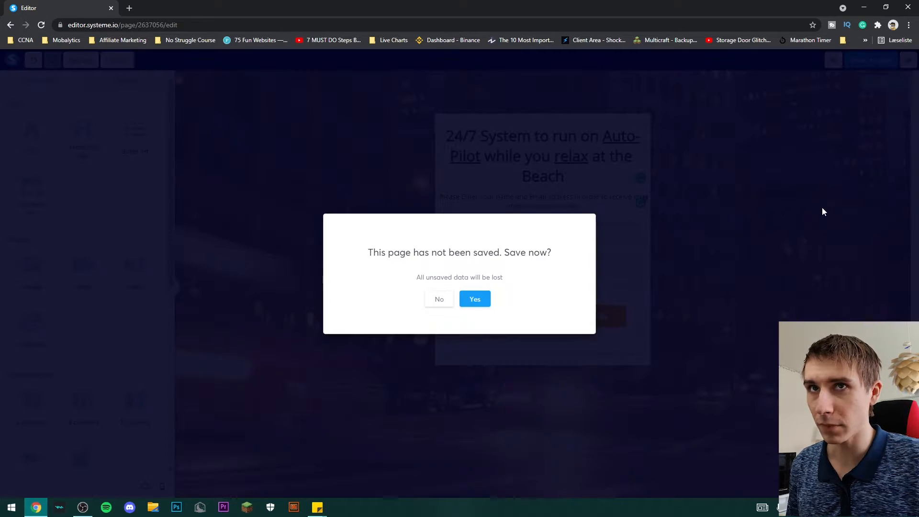
{"action": "left_click", "coordinate": [472, 302]}
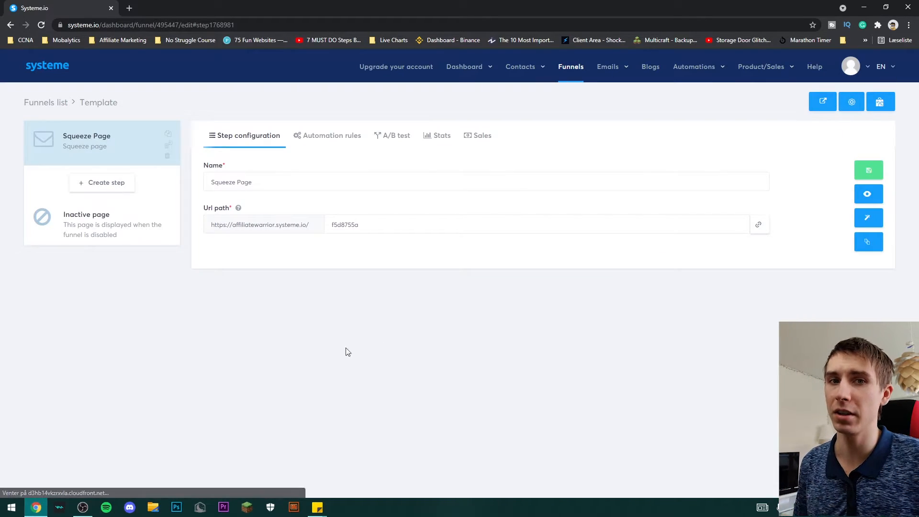
Start a new step in the Template funnel and name it "Bridge Page".
{"action": "left_click", "coordinate": [102, 182]}
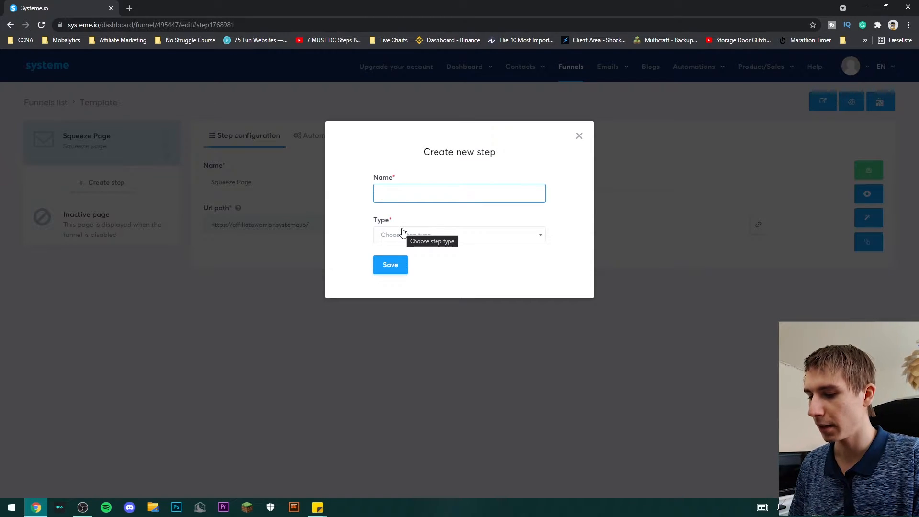
{"action": "type", "text": "Bridge PAge"}
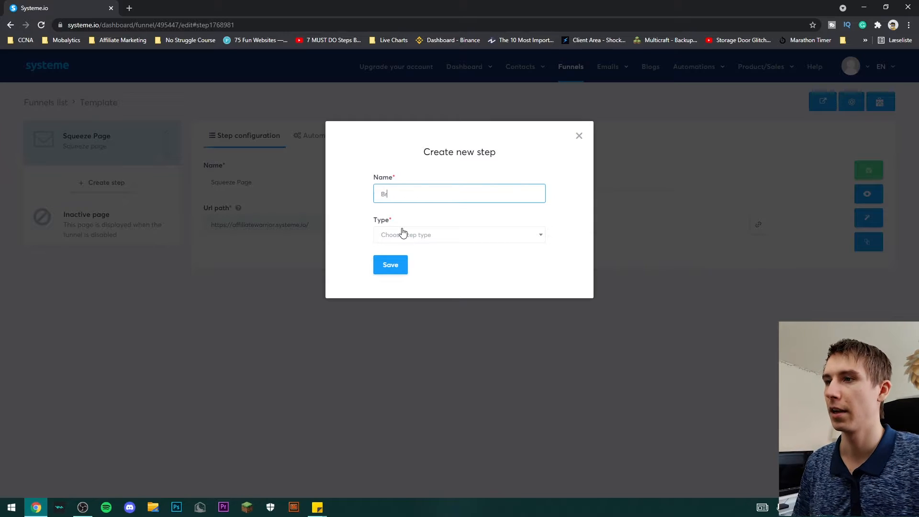
{"action": "key", "text": "BackSpace"}
{"action": "key", "text": "BackSpace"}
{"action": "key", "text": "BackSpace"}
{"action": "type", "text": "age"}
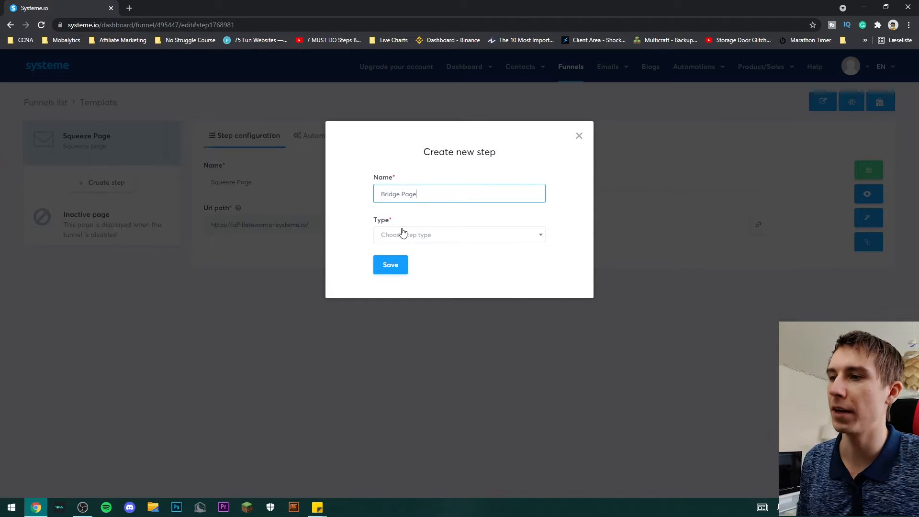
Choose Opt-in thank you page as the new step's type and save the step.
{"action": "left_click", "coordinate": [403, 234]}
{"action": "scroll", "coordinate": [460, 315], "scroll_direction": "down", "scroll_amount": 5}
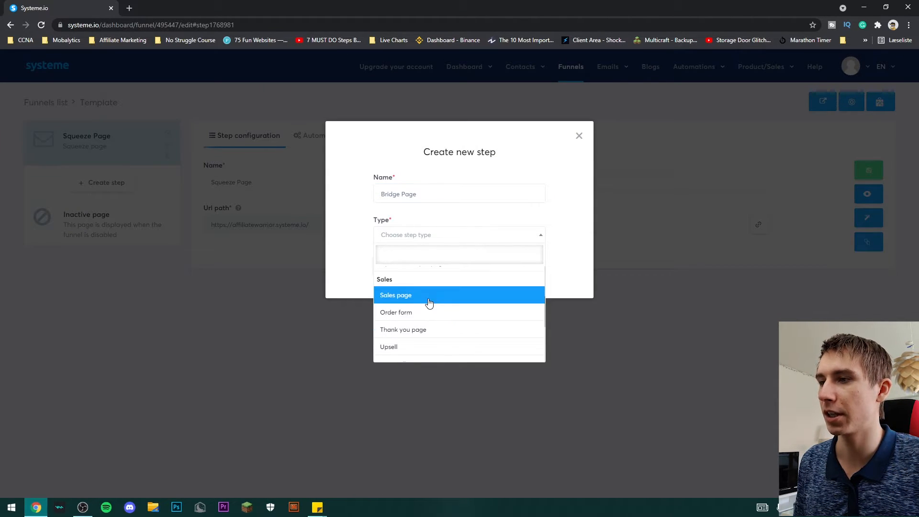
{"action": "scroll", "coordinate": [455, 317], "scroll_direction": "down", "scroll_amount": 1}
{"action": "scroll", "coordinate": [452, 328], "scroll_direction": "up", "scroll_amount": 10}
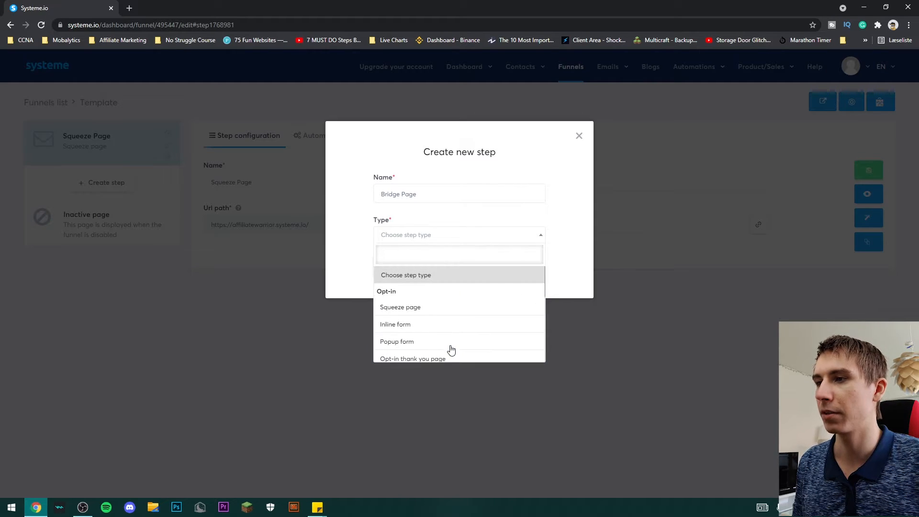
{"action": "scroll", "coordinate": [452, 349], "scroll_direction": "down", "scroll_amount": 2}
{"action": "scroll", "coordinate": [451, 350], "scroll_direction": "up", "scroll_amount": 2}
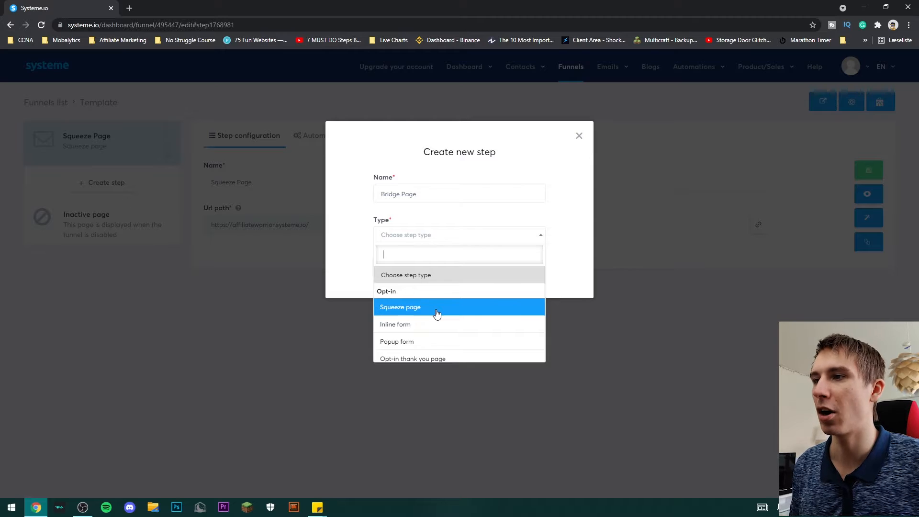
{"action": "scroll", "coordinate": [437, 314], "scroll_direction": "down", "scroll_amount": 1}
{"action": "left_click", "coordinate": [413, 316]}
{"action": "left_click", "coordinate": [387, 265]}
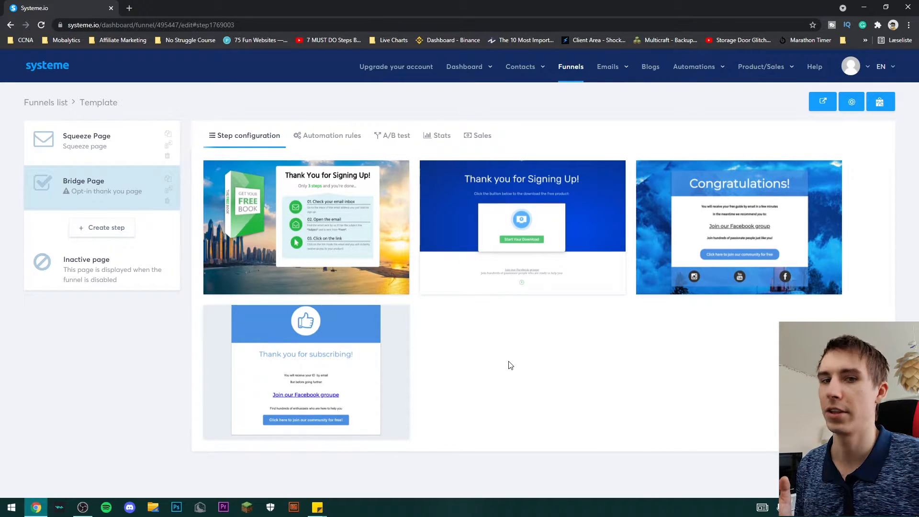
Apply the dark blue "Thank you for Signing Up!" download template to the Bridge Page and open it for editing.
{"action": "left_click", "coordinate": [482, 238]}
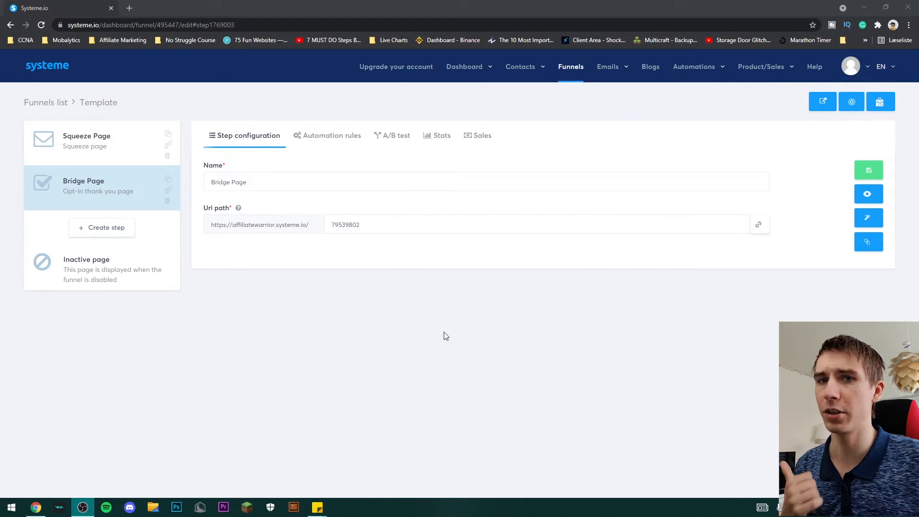
{"action": "left_click", "coordinate": [867, 217]}
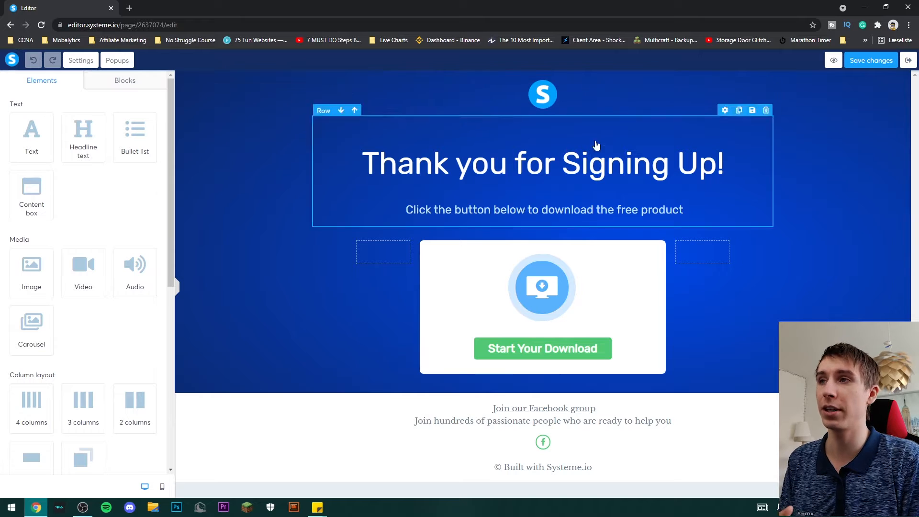
{"action": "left_click", "coordinate": [576, 178]}
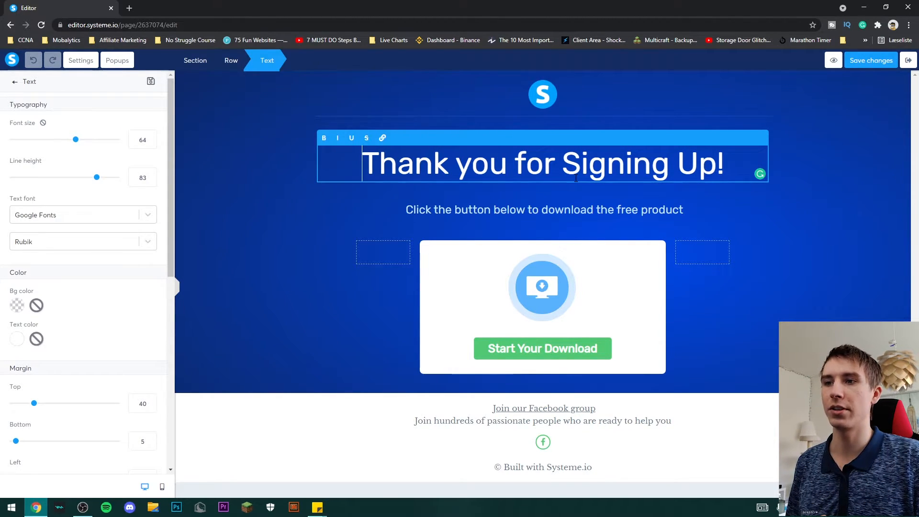
Change the green download button's text to "GET INSTANT ACCESS" and close its settings.
{"action": "left_click", "coordinate": [551, 357]}
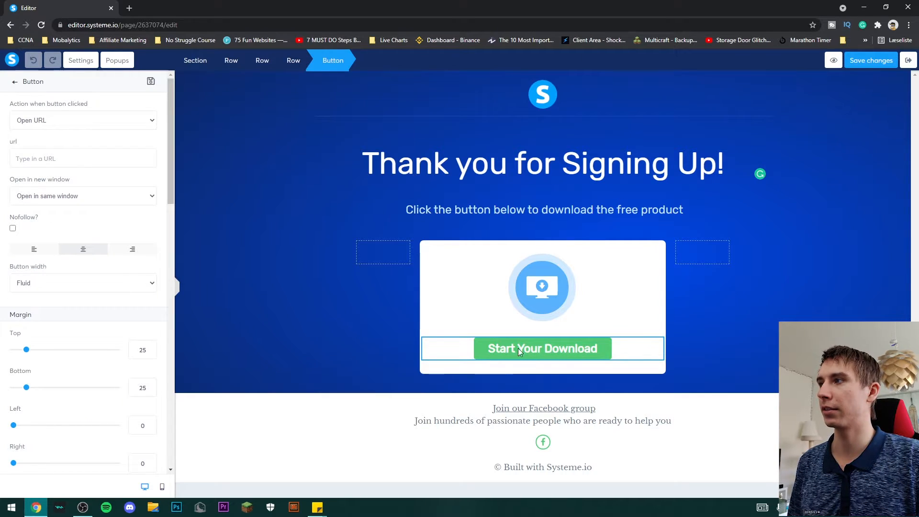
{"action": "scroll", "coordinate": [79, 259], "scroll_direction": "down", "scroll_amount": 1}
{"action": "scroll", "coordinate": [79, 259], "scroll_direction": "down", "scroll_amount": 5}
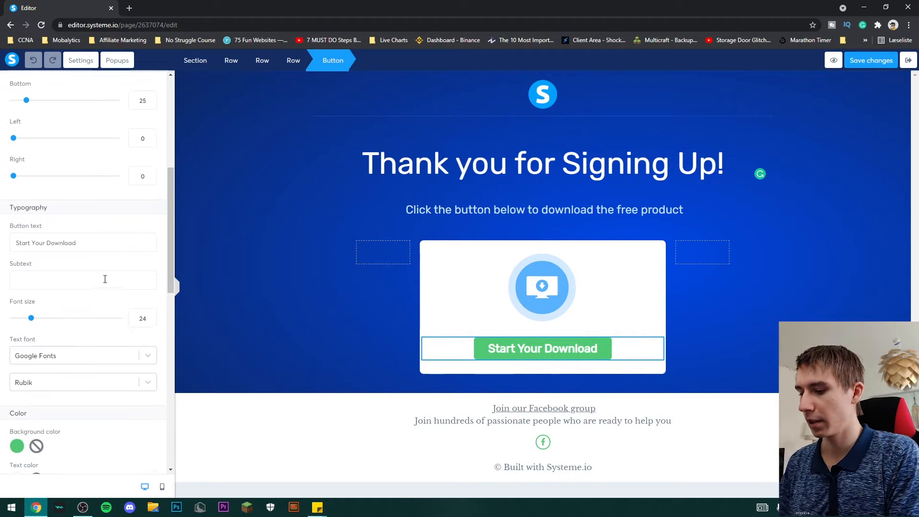
{"action": "triple_click", "coordinate": [88, 243]}
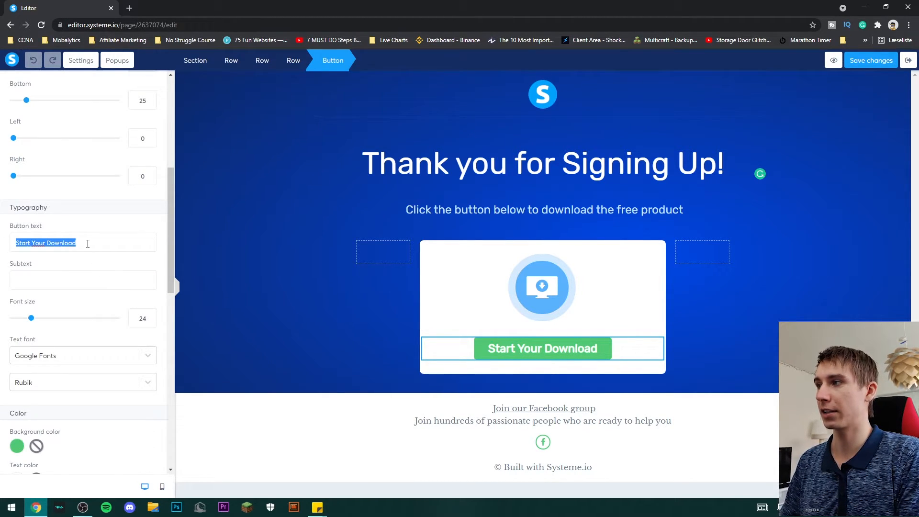
{"action": "type", "text": "GET INSTANT ACCE"}
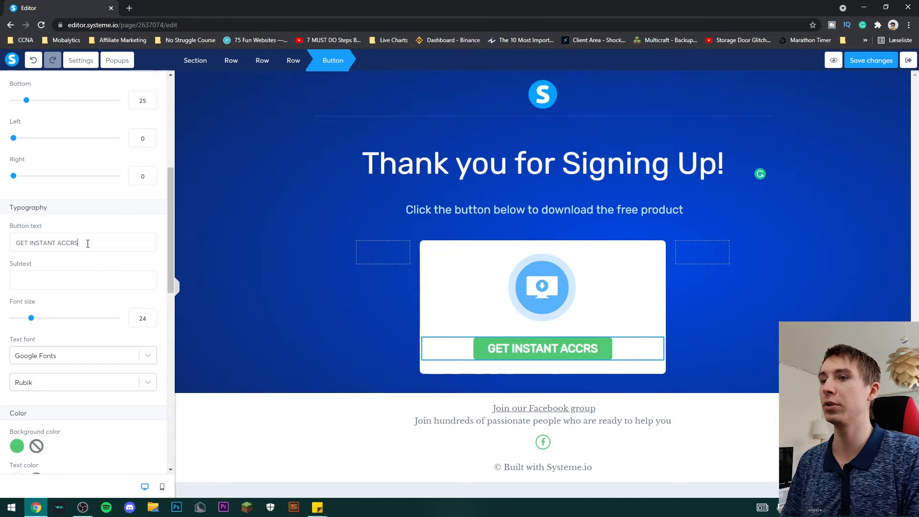
{"action": "type", "text": "SS"}
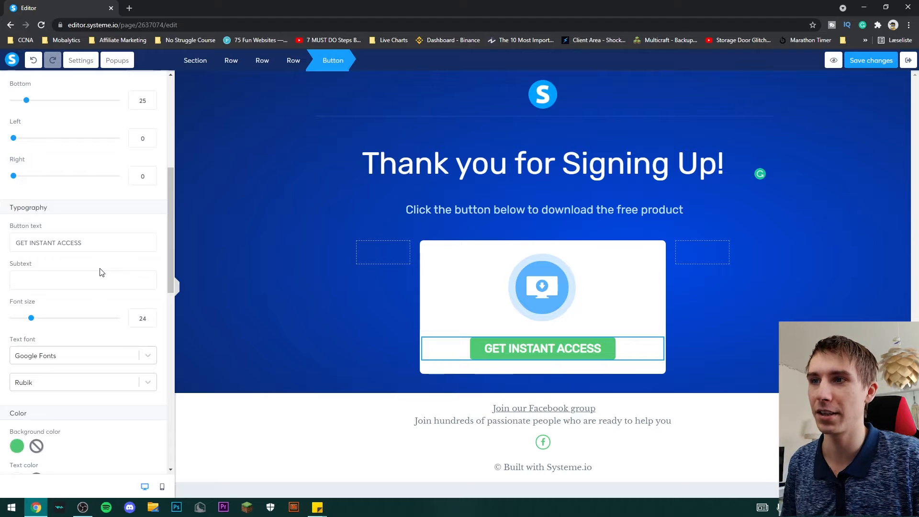
{"action": "left_click", "coordinate": [349, 277]}
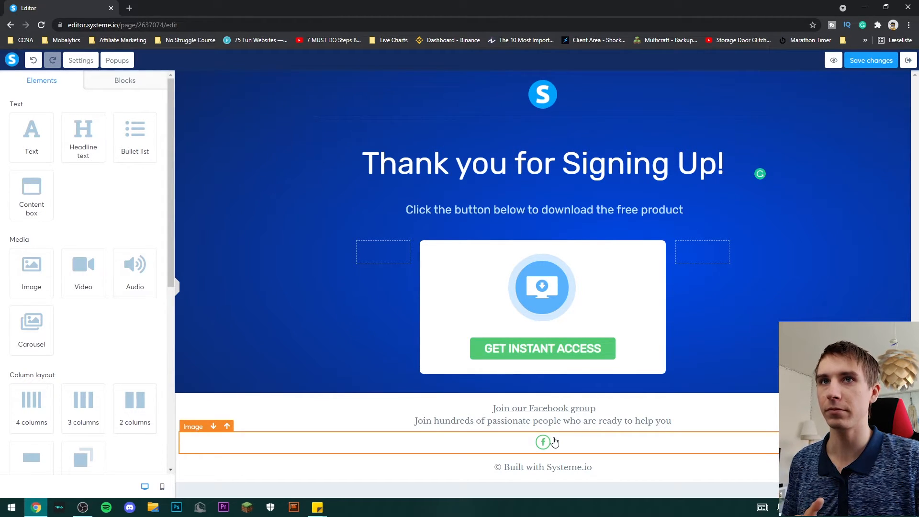
Exit the page editor and open the 3-day challenge funnel from the funnels list.
{"action": "left_click", "coordinate": [902, 65]}
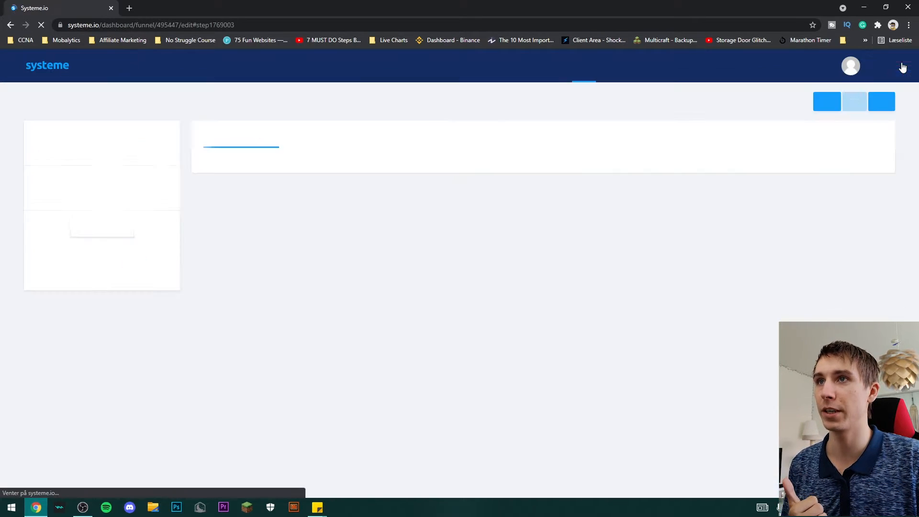
{"action": "mouse_move", "coordinate": [754, 81]}
{"action": "left_click", "coordinate": [570, 66]}
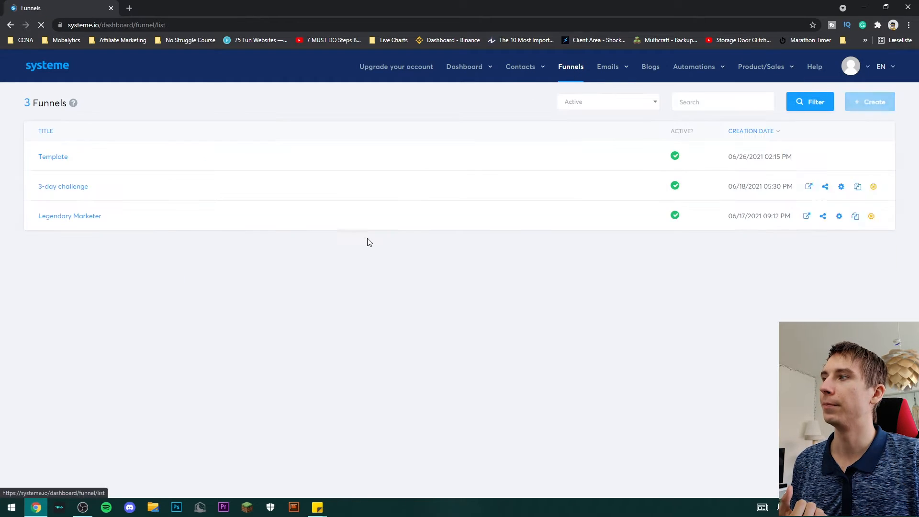
{"action": "left_click", "coordinate": [58, 188]}
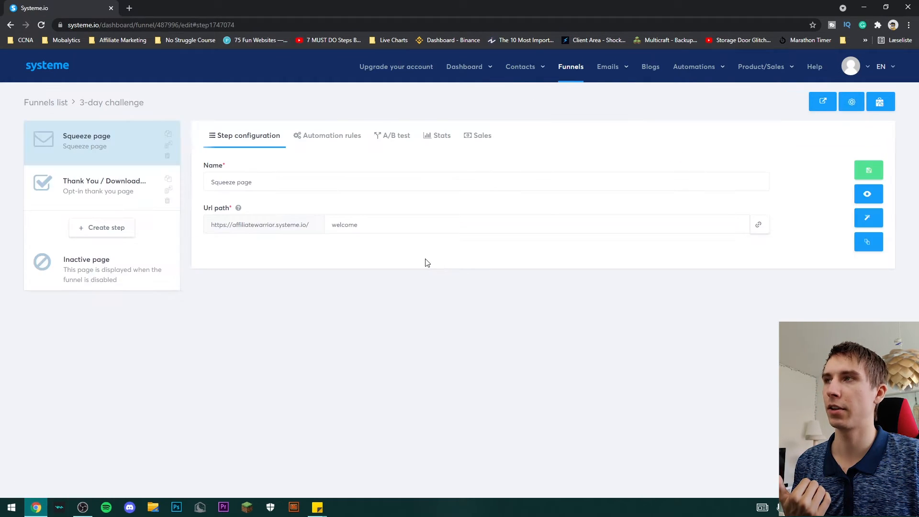
Preview the 3-day challenge squeeze page, examine its bullet points, and view the funnel's thank-you page.
{"action": "left_click", "coordinate": [881, 201]}
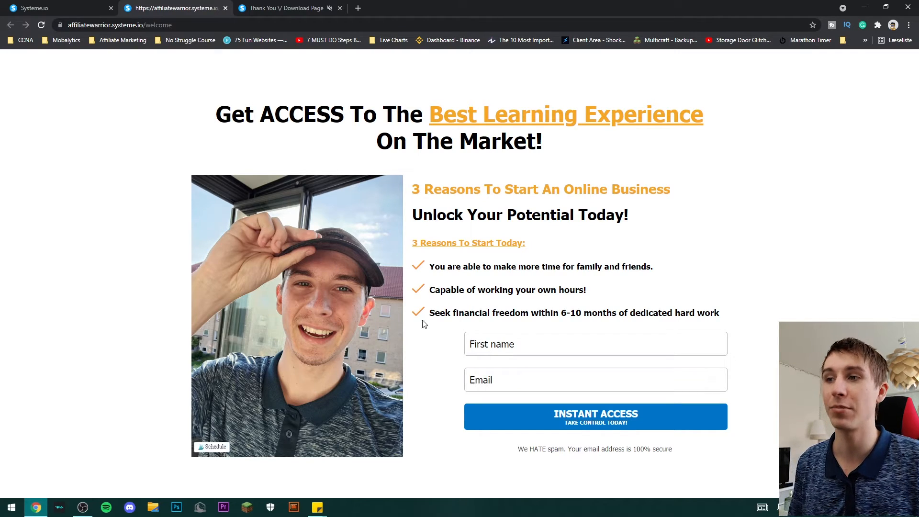
{"action": "left_click_drag", "start_coordinate": [427, 315], "coordinate": [717, 325]}
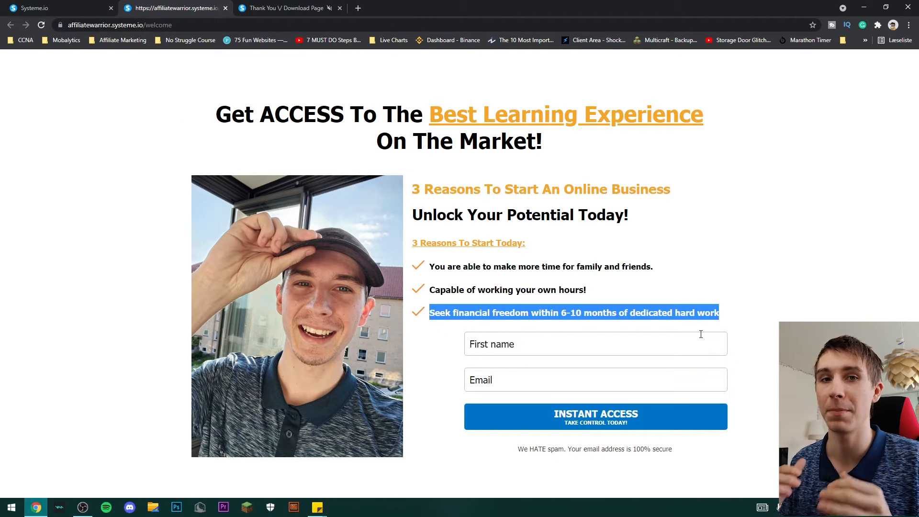
{"action": "left_click", "coordinate": [695, 333]}
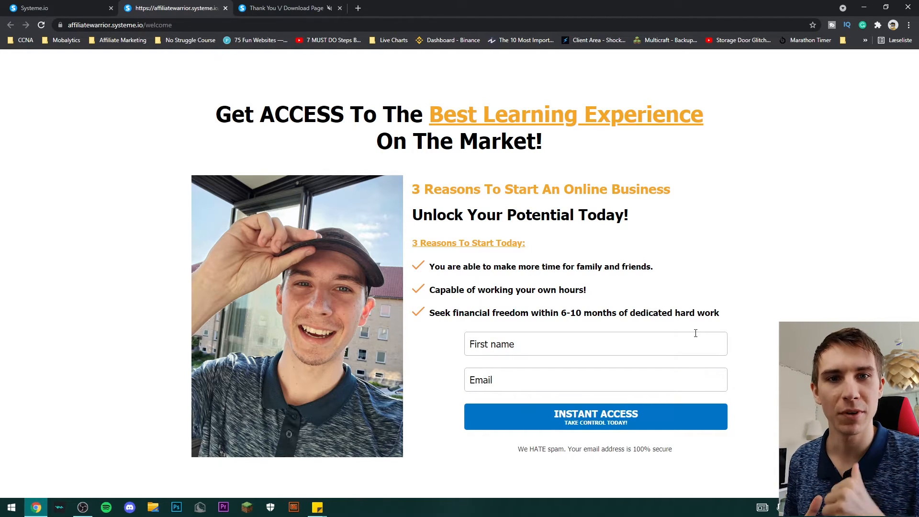
{"action": "key", "text": "ctrl+Tab"}
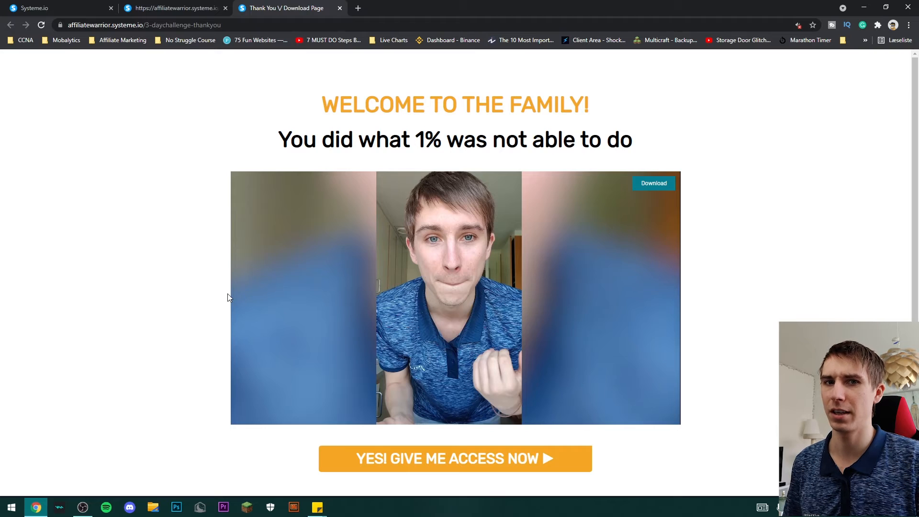
{"action": "scroll", "coordinate": [273, 322], "scroll_direction": "down", "scroll_amount": 1}
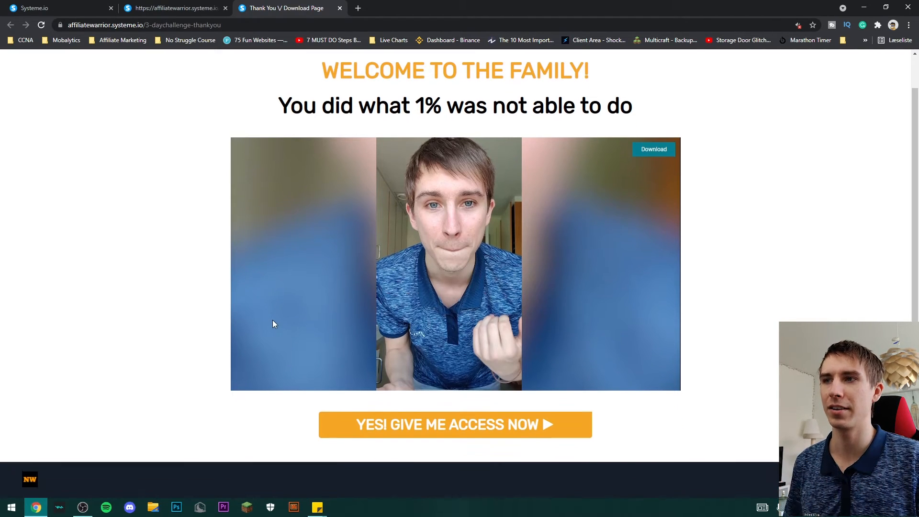
Close the 3-day challenge page previews and open the Legendary Marketer funnel from the funnels list.
{"action": "scroll", "coordinate": [273, 321], "scroll_direction": "up", "scroll_amount": 1}
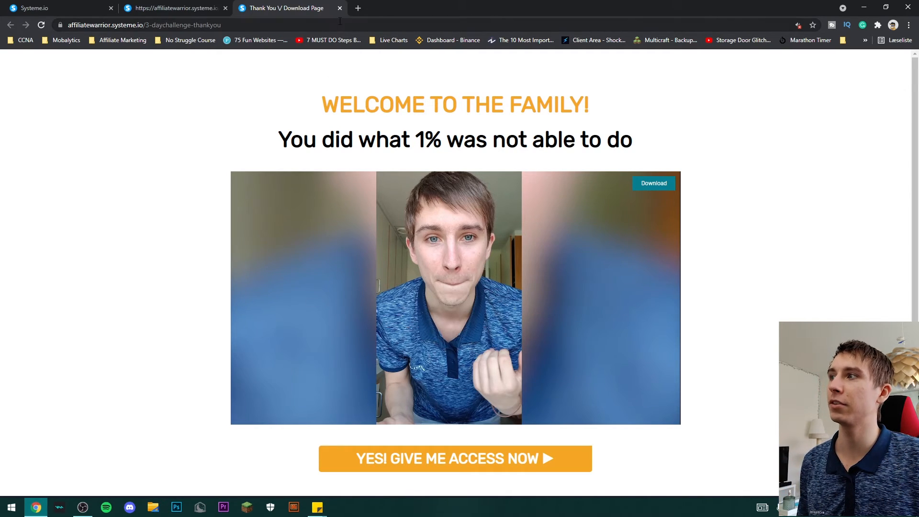
{"action": "middle_click", "coordinate": [320, 5]}
{"action": "middle_click", "coordinate": [185, 6]}
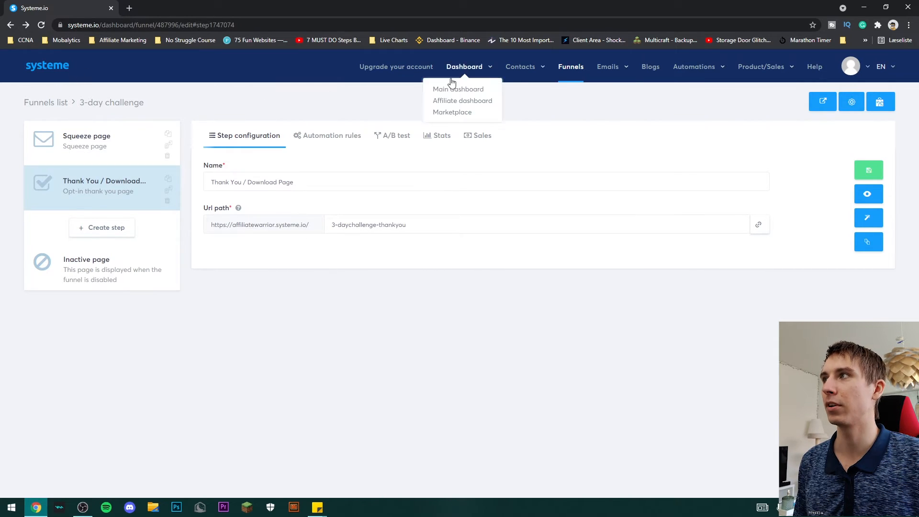
{"action": "left_click", "coordinate": [566, 72]}
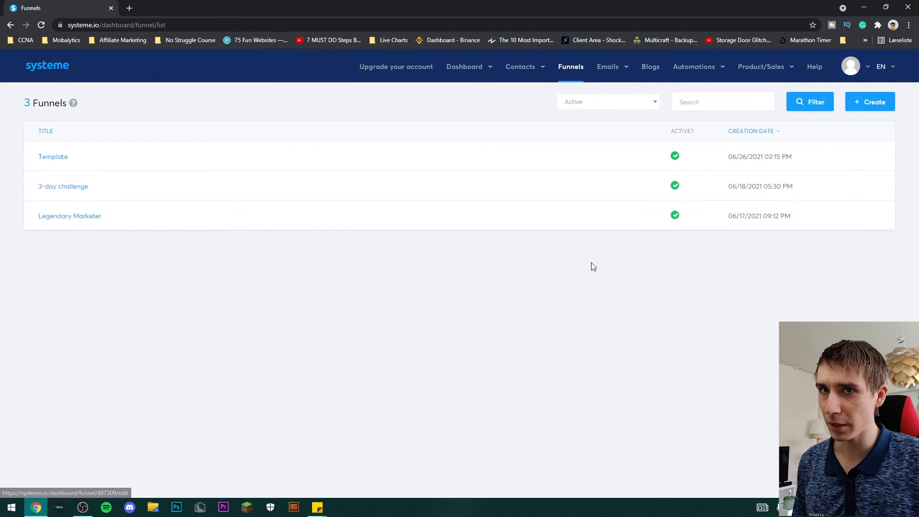
{"action": "left_click", "coordinate": [88, 216]}
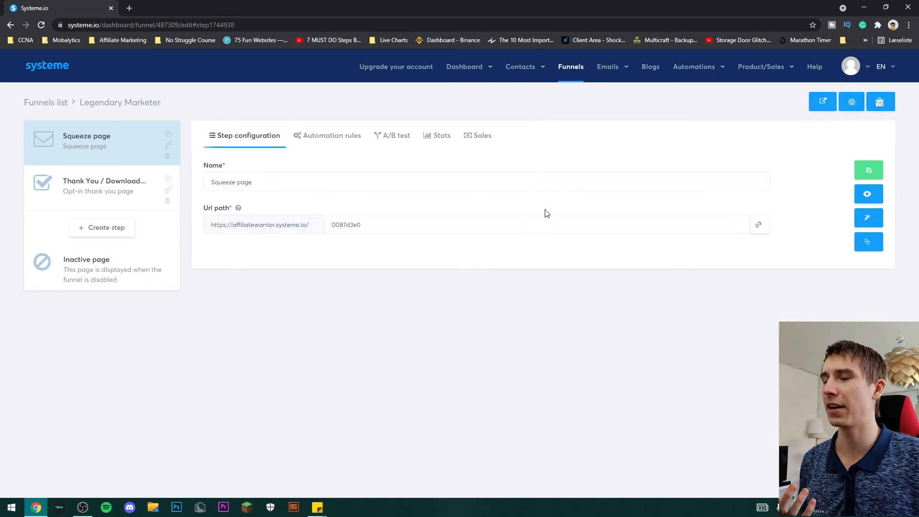
Preview both the squeeze page and the Thank You / Download Page of the Legendary Marketer funnel.
{"action": "left_click", "coordinate": [867, 196]}
{"action": "left_click", "coordinate": [86, 8]}
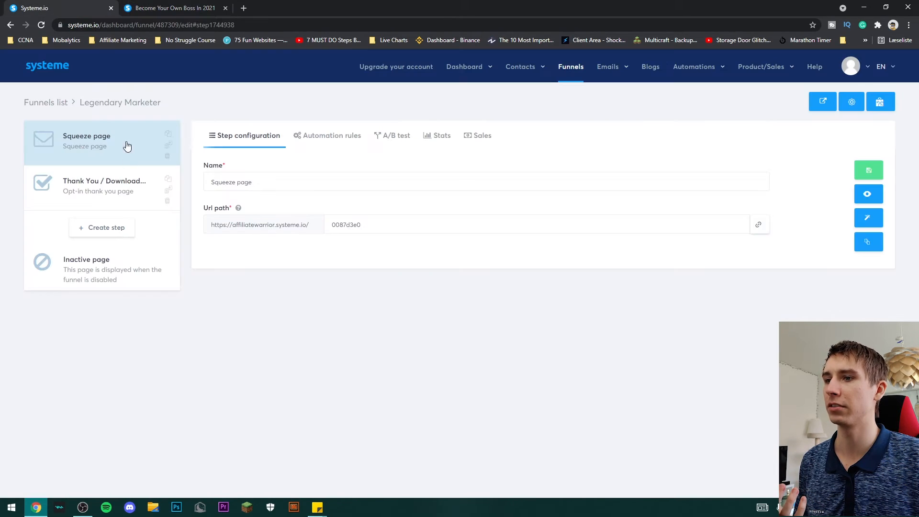
{"action": "left_click", "coordinate": [104, 186]}
{"action": "left_click", "coordinate": [867, 193]}
{"action": "left_click", "coordinate": [191, 8]}
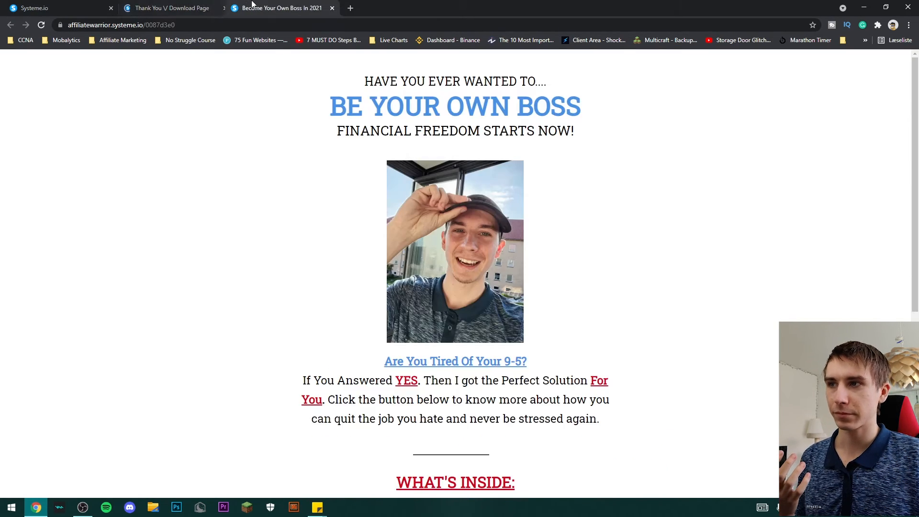
{"action": "left_click", "coordinate": [270, 6]}
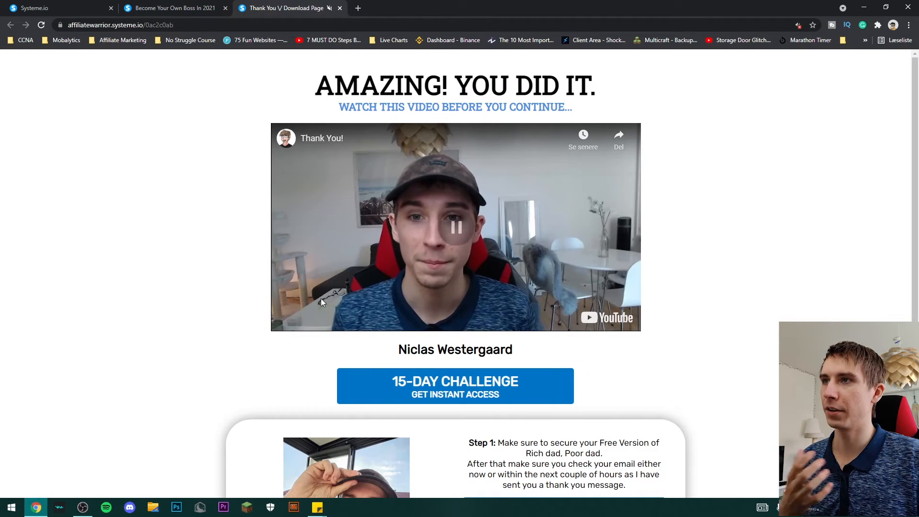
Examine the Legendary Marketer squeeze page from its headline and photo to the "WHAT'S INSIDE" list, access button and disclaimer.
{"action": "left_click", "coordinate": [169, 8]}
{"action": "scroll", "coordinate": [249, 251], "scroll_direction": "down", "scroll_amount": 6}
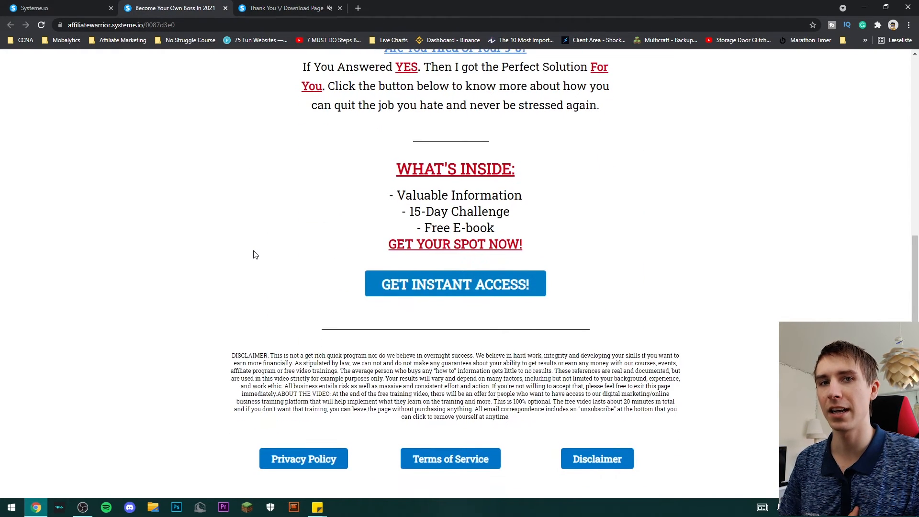
{"action": "scroll", "coordinate": [296, 274], "scroll_direction": "up", "scroll_amount": 6}
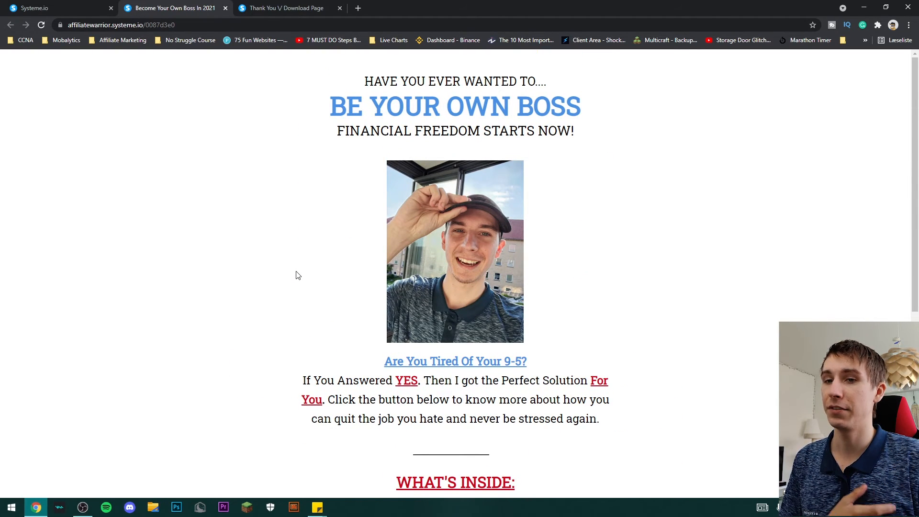
{"action": "scroll", "coordinate": [296, 275], "scroll_direction": "down", "scroll_amount": 1}
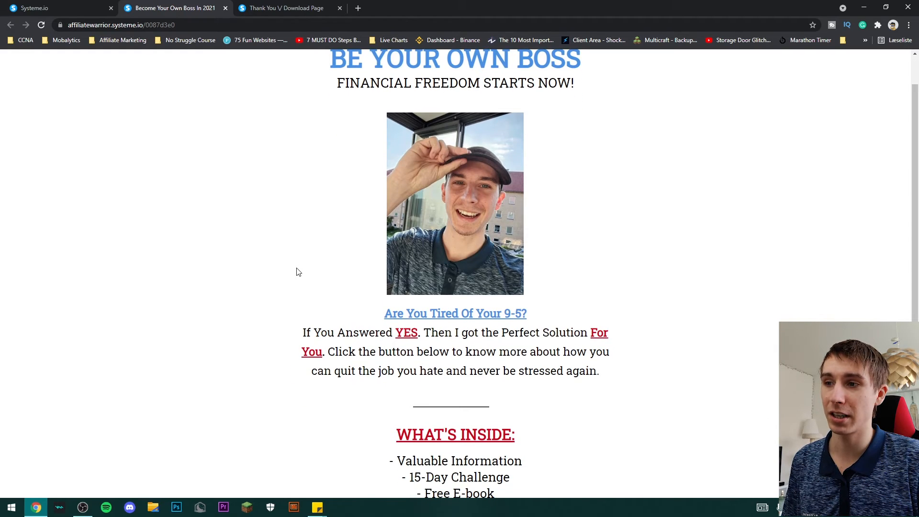
{"action": "scroll", "coordinate": [297, 271], "scroll_direction": "up", "scroll_amount": 1}
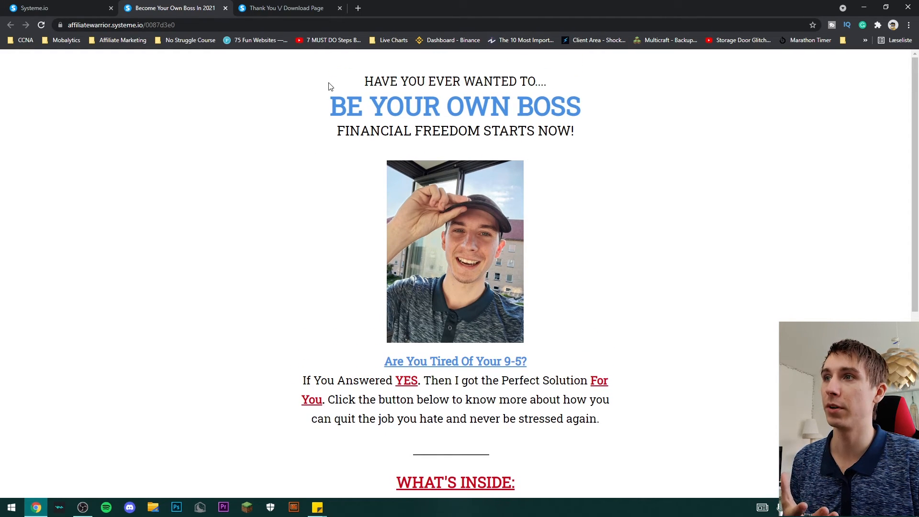
{"action": "left_click_drag", "start_coordinate": [328, 87], "coordinate": [646, 369]}
{"action": "left_click", "coordinate": [619, 366]}
{"action": "scroll", "coordinate": [618, 366], "scroll_direction": "down", "scroll_amount": 4}
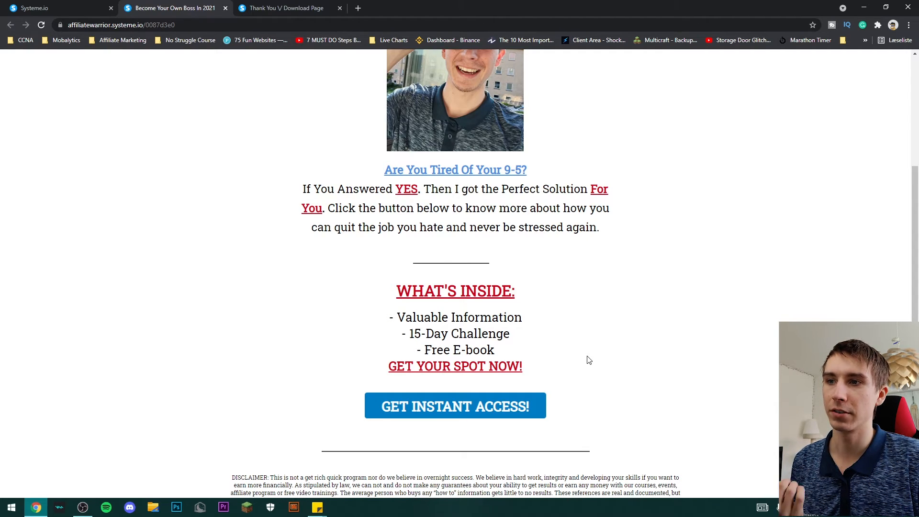
Review the thank-you page's two steps, open its free e-book offer, skim the PDF and close it.
{"action": "left_click", "coordinate": [289, 7]}
{"action": "scroll", "coordinate": [435, 370], "scroll_direction": "down", "scroll_amount": 4}
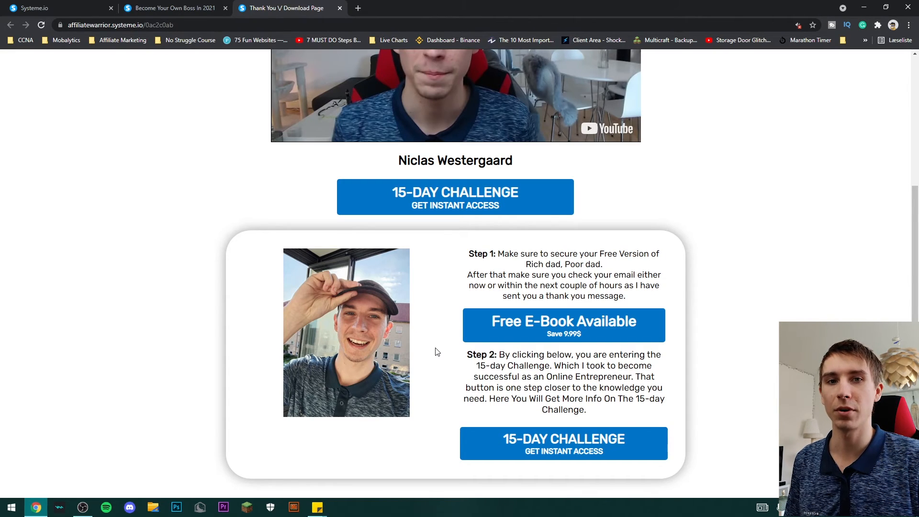
{"action": "left_click", "coordinate": [471, 341]}
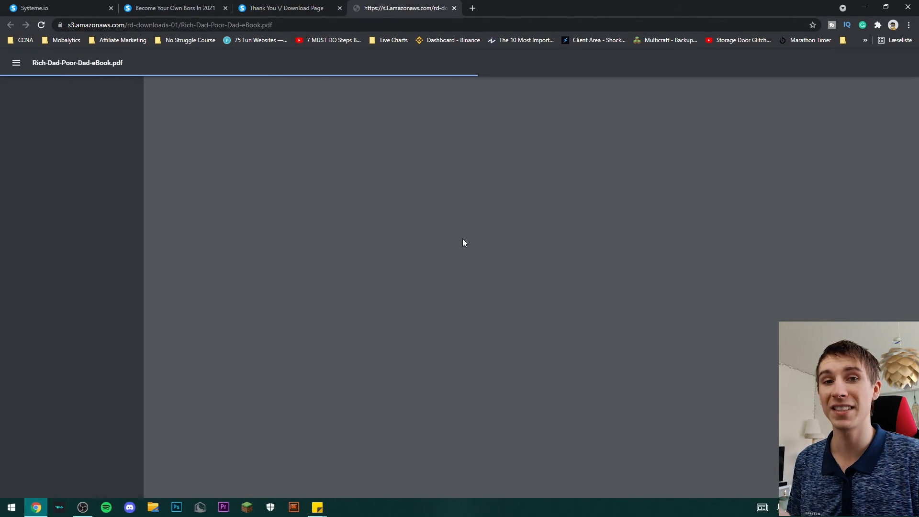
{"action": "scroll", "coordinate": [458, 293], "scroll_direction": "down", "scroll_amount": 12}
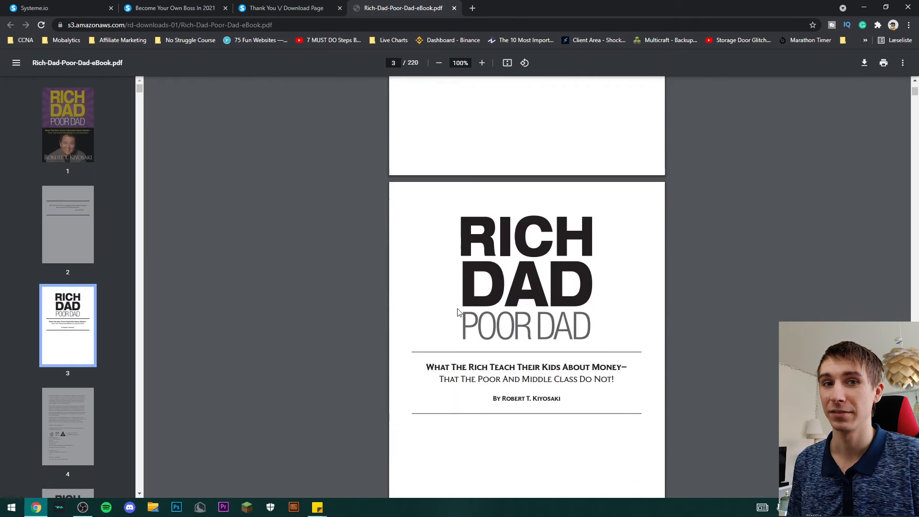
{"action": "scroll", "coordinate": [458, 312], "scroll_direction": "down", "scroll_amount": 3}
{"action": "middle_click", "coordinate": [423, 5]}
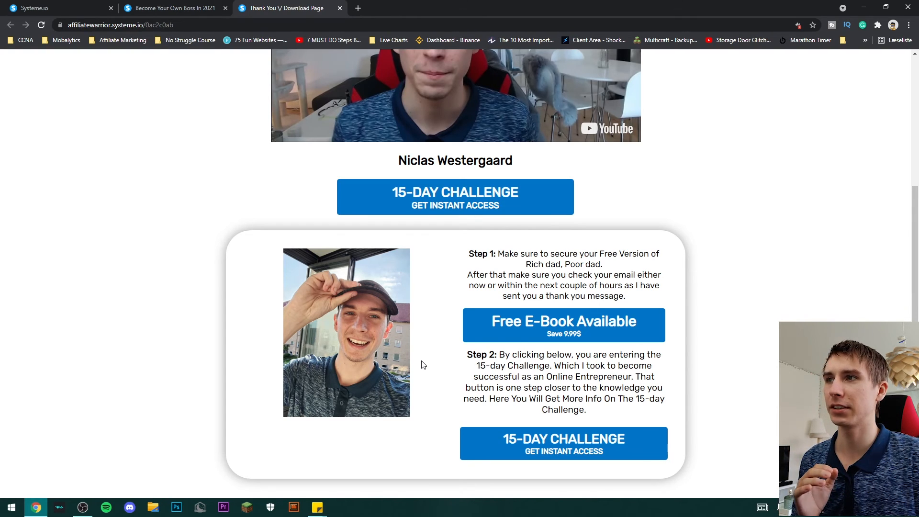
Close the Legendary Marketer page previews and leave the funnel for the Systeme home page.
{"action": "middle_click", "coordinate": [265, 4]}
{"action": "middle_click", "coordinate": [212, 3]}
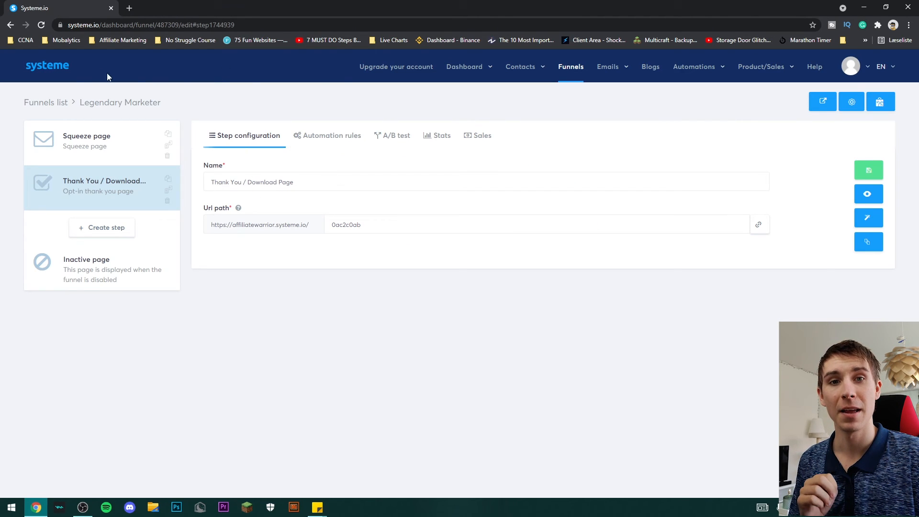
{"action": "left_click", "coordinate": [67, 71]}
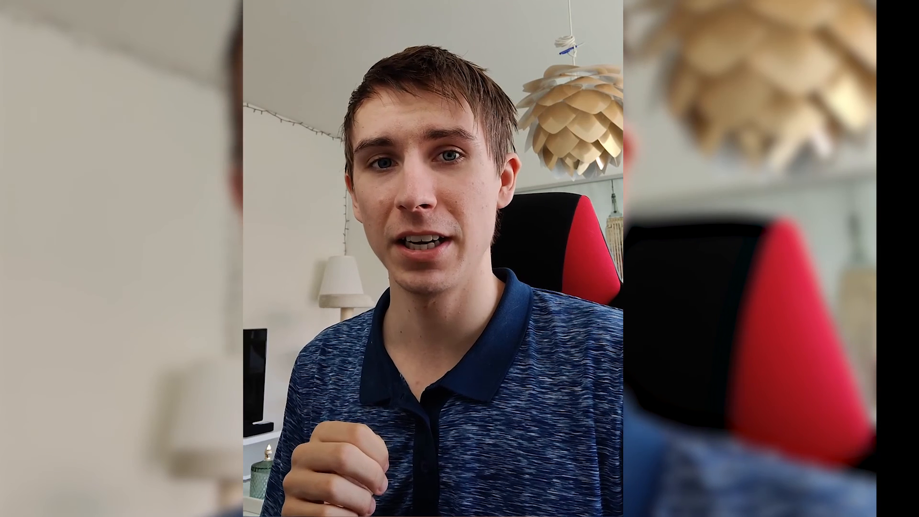